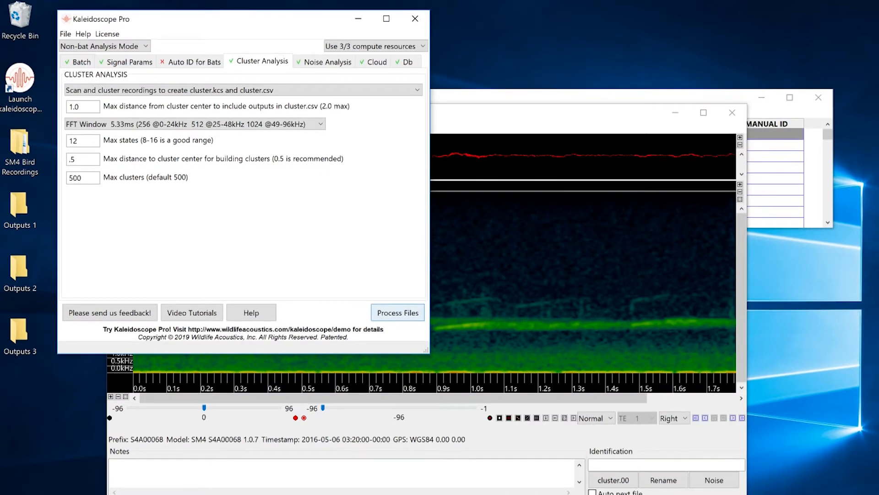
- Copy all TOP1MATCH cluster names to the MANUAL ID column of the results table
{"action": "left_click", "coordinate": [705, 90]}
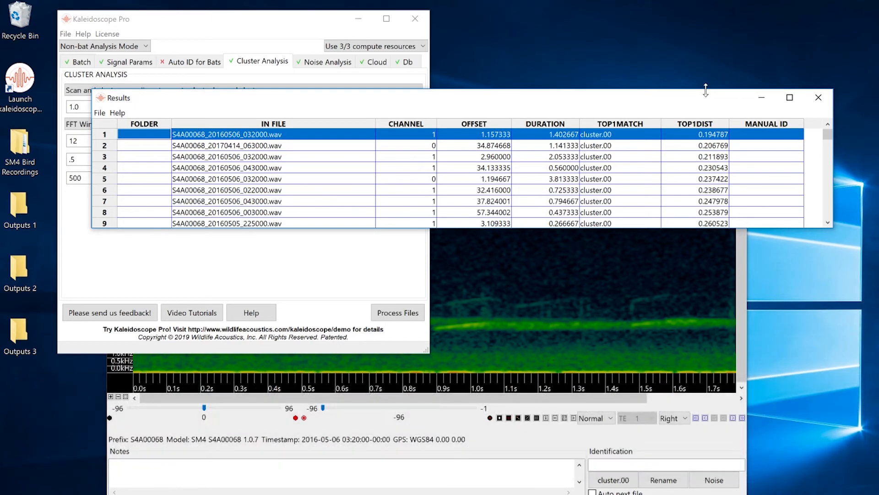
{"action": "left_click", "coordinate": [100, 113]}
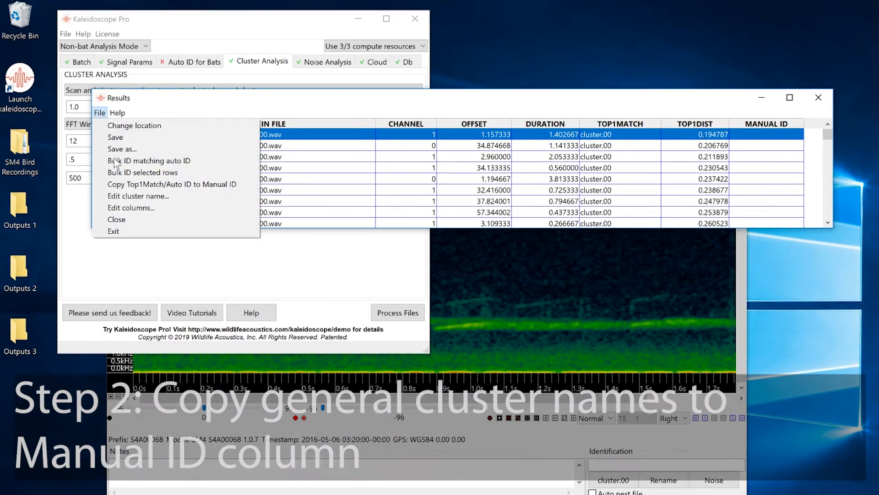
{"action": "left_click", "coordinate": [120, 182]}
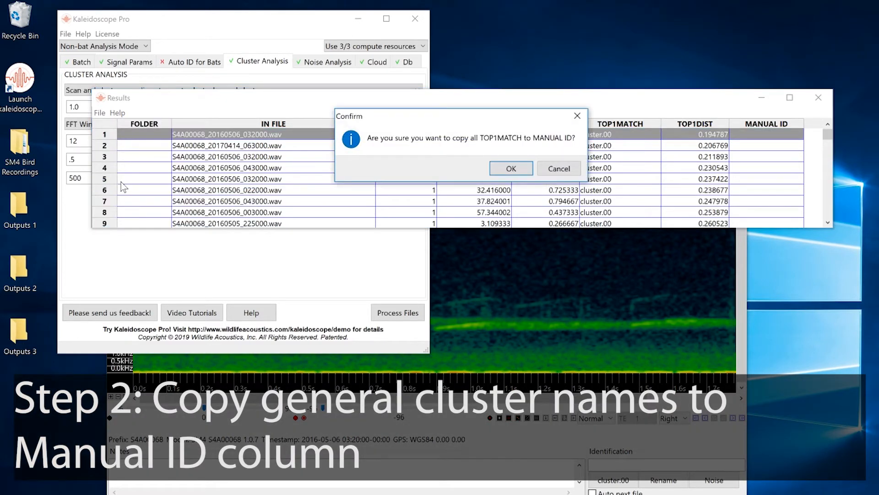
{"action": "left_click", "coordinate": [512, 168]}
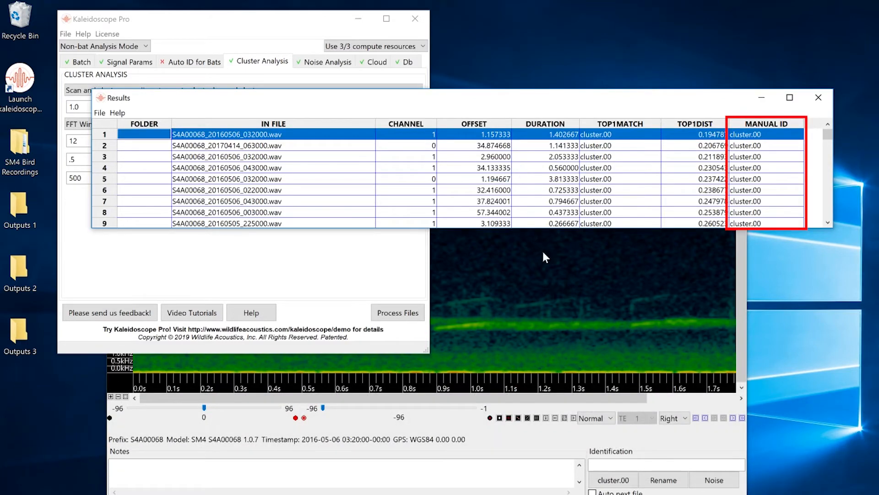
- Play the first cluster.00 detection in the spectrogram viewer and reposition the viewer so its identification controls are fully visible
{"action": "left_click", "coordinate": [544, 264]}
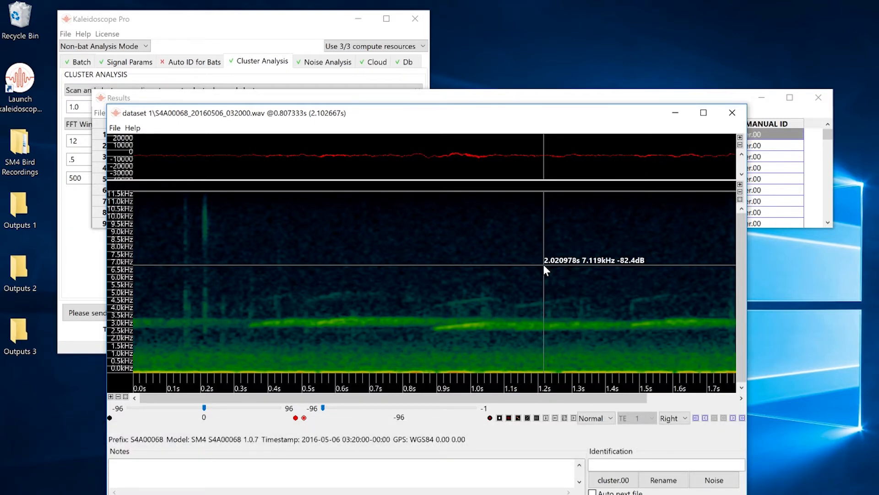
{"action": "left_click", "coordinate": [573, 418]}
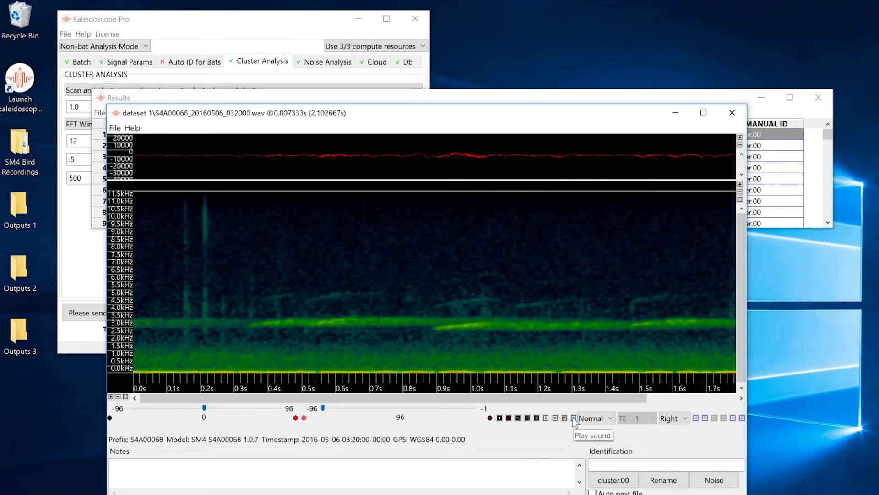
{"action": "left_click_drag", "start_coordinate": [469, 113], "coordinate": [361, 17]}
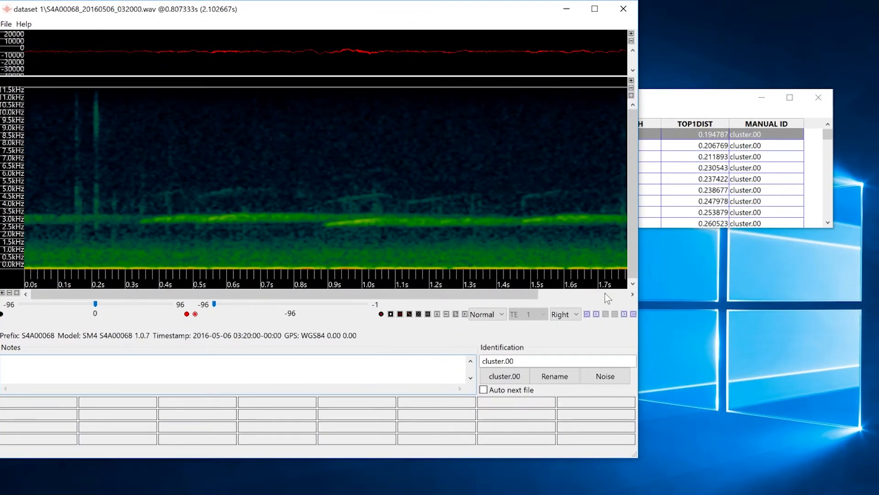
- Go to cluster.01 and play its first two detections
{"action": "left_click", "coordinate": [633, 314]}
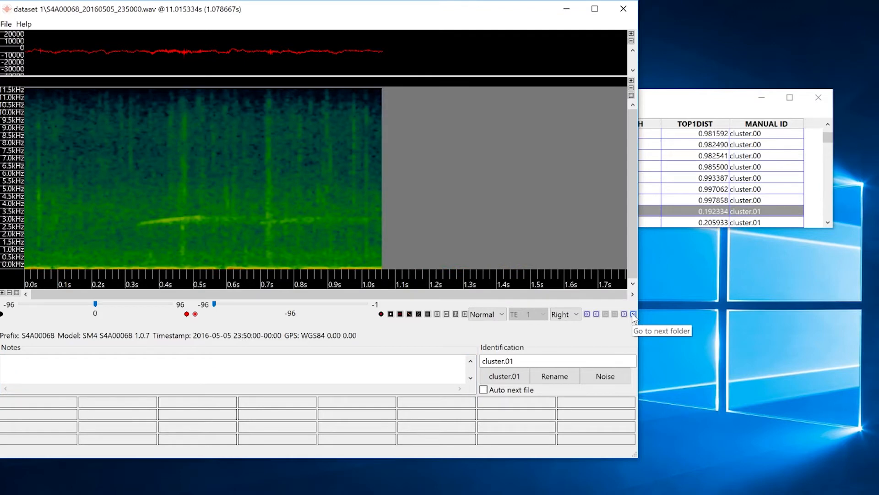
{"action": "left_click", "coordinate": [465, 315]}
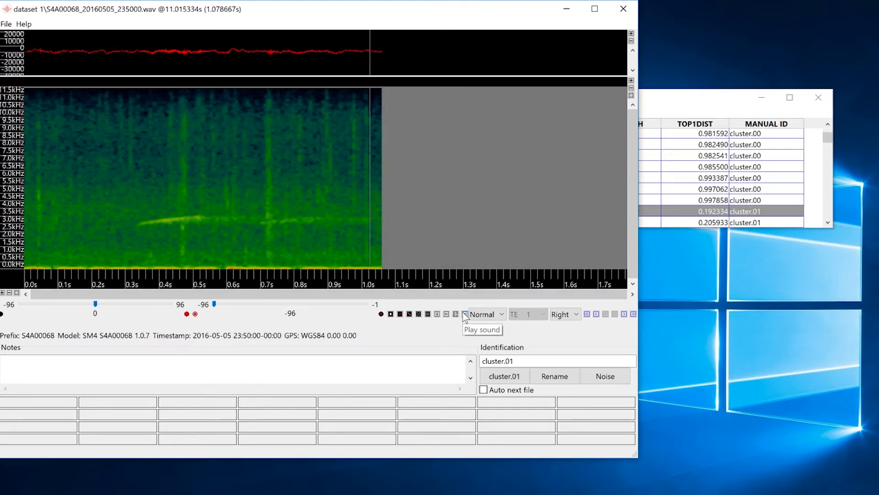
{"action": "left_click", "coordinate": [625, 315]}
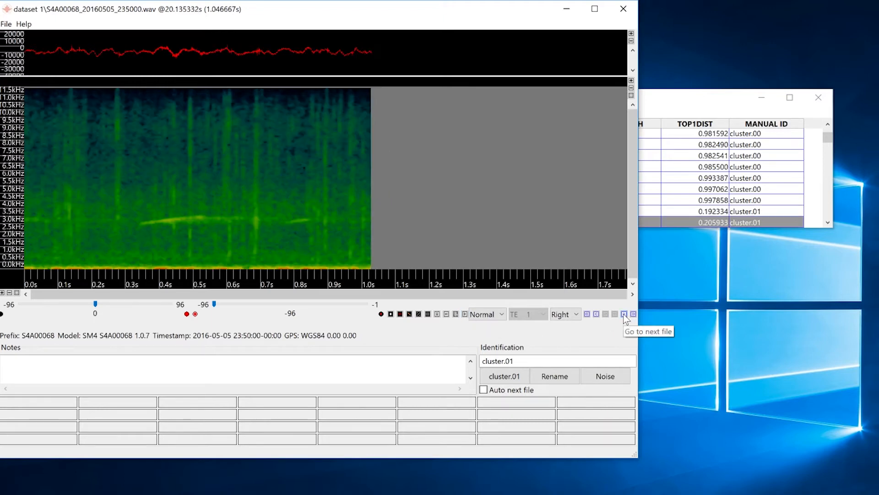
{"action": "left_click", "coordinate": [464, 315]}
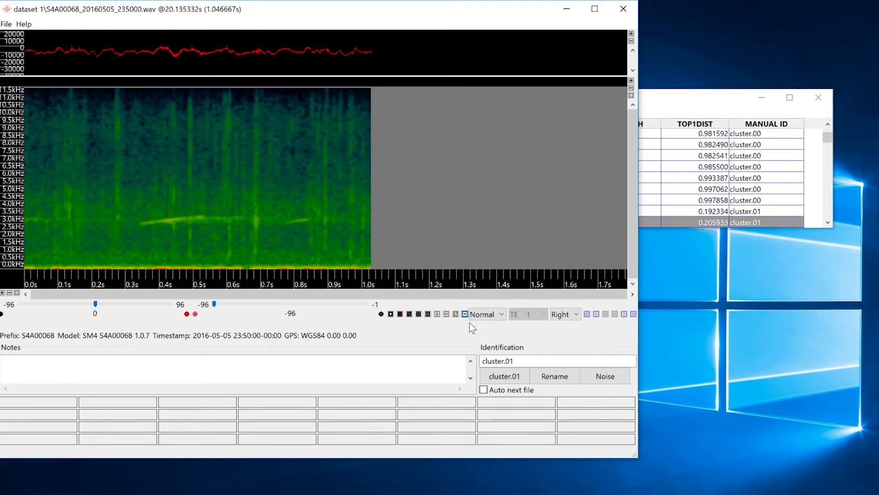
- Review the first detection of each cluster from cluster.02 to cluster.06, and play the one in cluster.06
{"action": "left_click", "coordinate": [633, 315]}
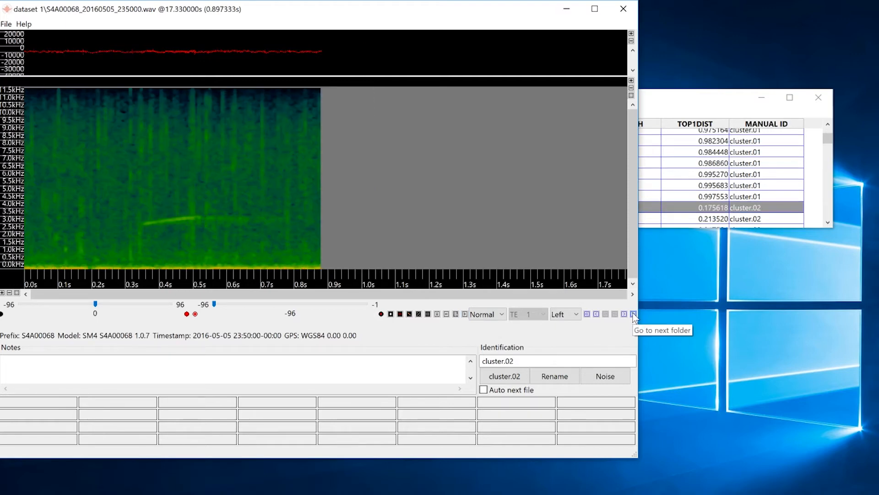
{"action": "left_click", "coordinate": [633, 315]}
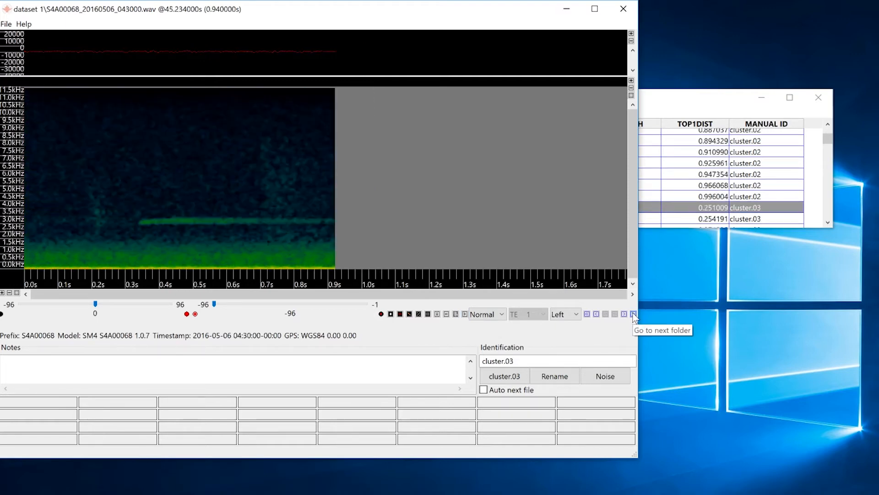
{"action": "left_click", "coordinate": [633, 315]}
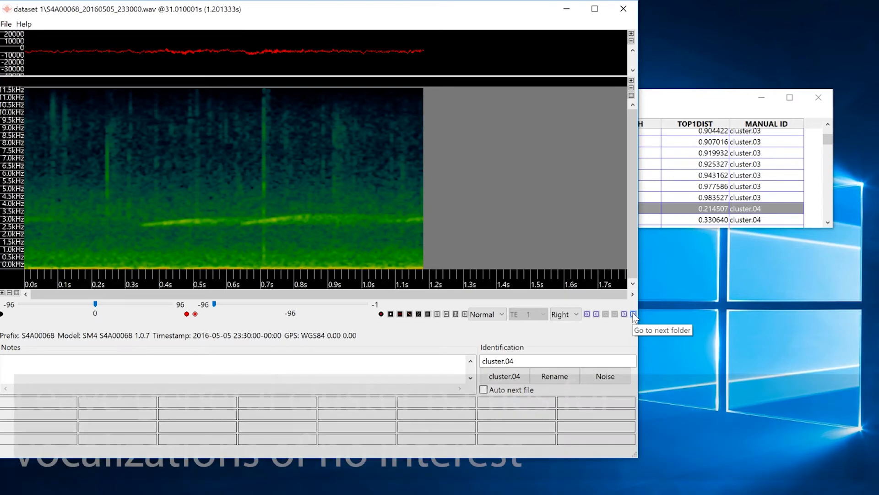
{"action": "left_click", "coordinate": [634, 314]}
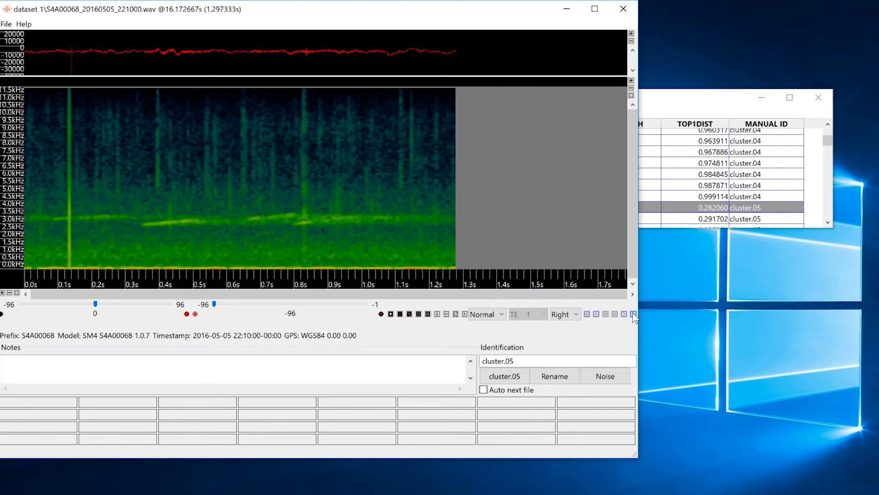
{"action": "left_click", "coordinate": [634, 315]}
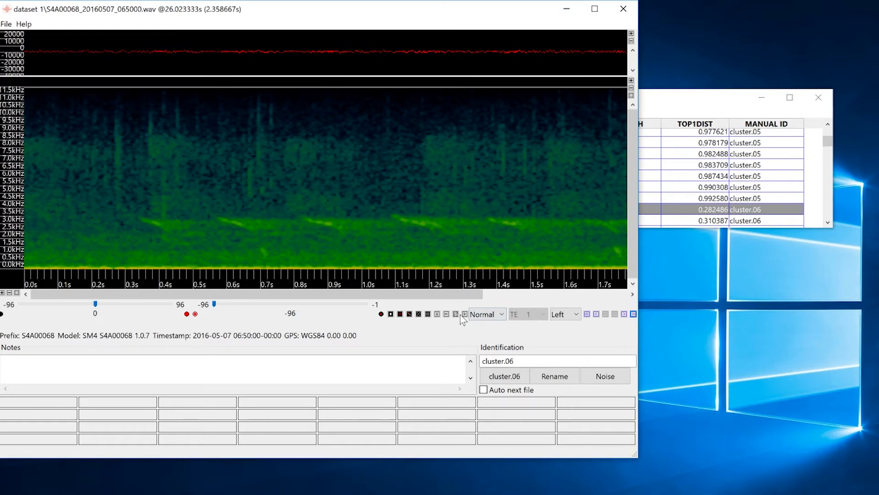
{"action": "left_click", "coordinate": [464, 314]}
- Enable automatic advance to the next file and create a label button named Titmouse
{"action": "left_click", "coordinate": [484, 389]}
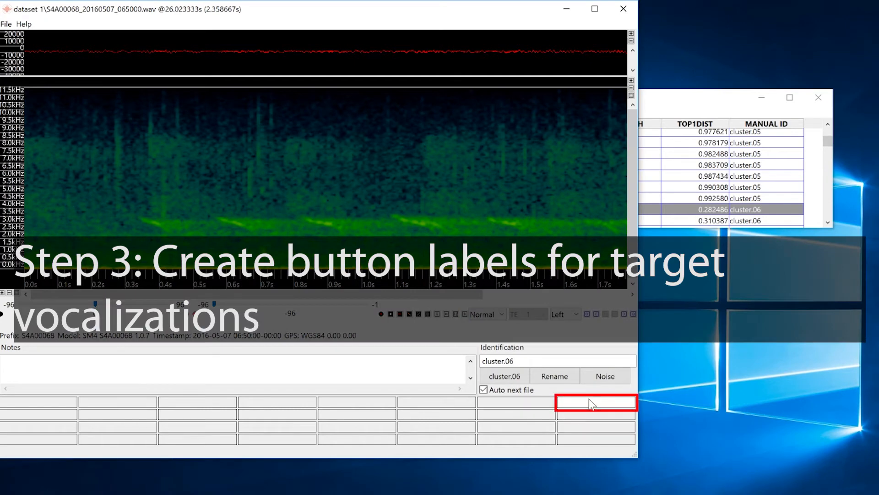
{"action": "type", "text": "Titmouse"}
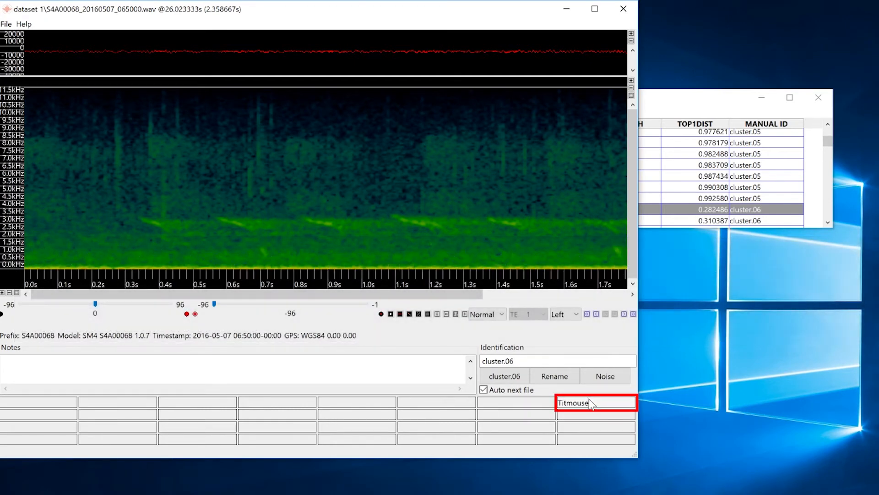
- Label the first six cluster.06 detections as Titmouse
{"action": "left_click", "coordinate": [590, 402]}
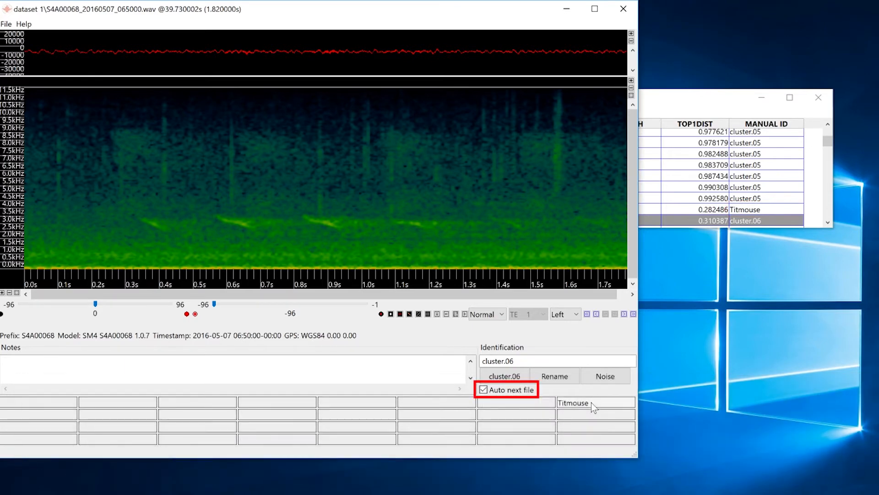
{"action": "left_click", "coordinate": [592, 403]}
{"action": "left_click", "coordinate": [592, 403]}
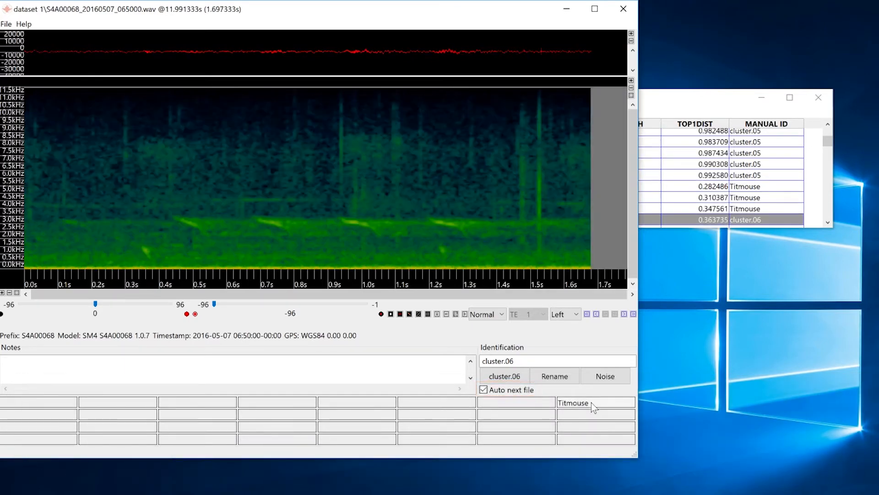
{"action": "left_click", "coordinate": [591, 404]}
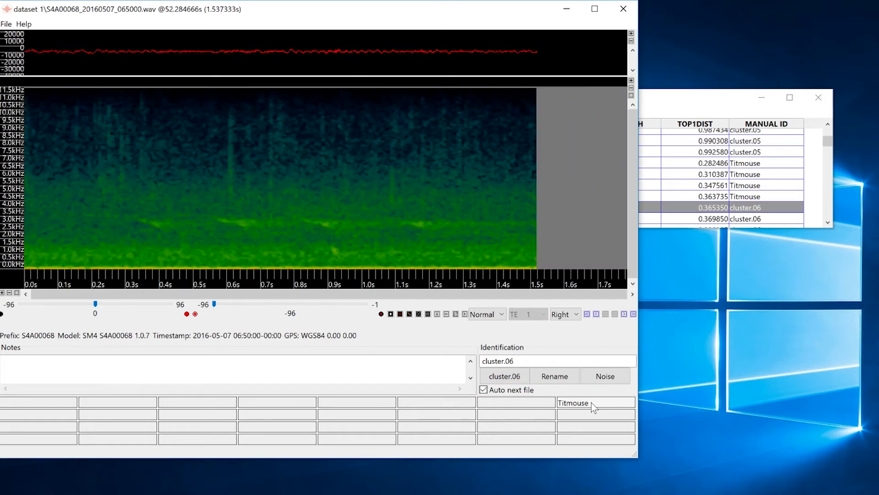
{"action": "left_click", "coordinate": [591, 403]}
{"action": "left_click", "coordinate": [592, 404]}
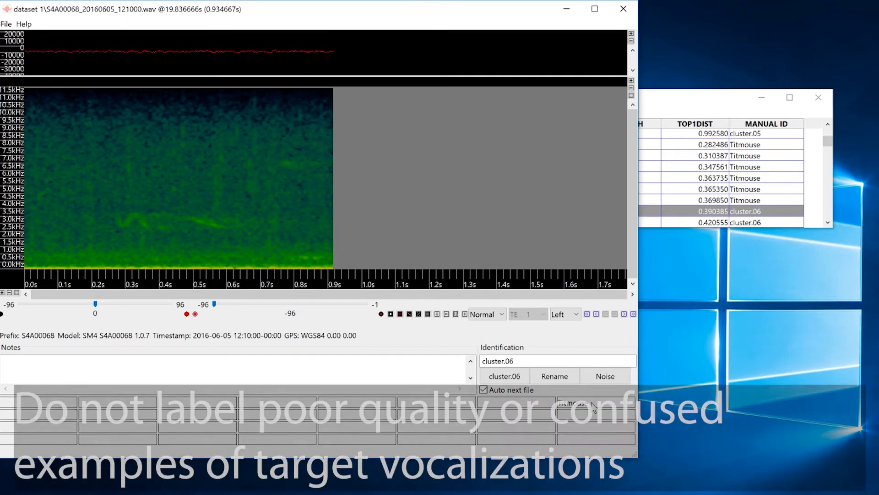
- Clear the manual ID of the confused cluster.06 detection and label the clear examples after it as Titmouse
{"action": "left_click", "coordinate": [544, 408]}
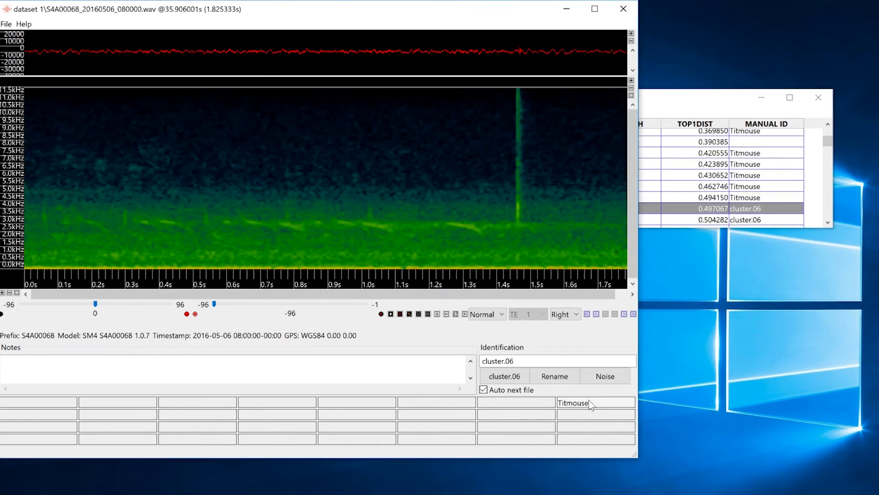
{"action": "left_click", "coordinate": [591, 405]}
{"action": "left_click", "coordinate": [590, 405]}
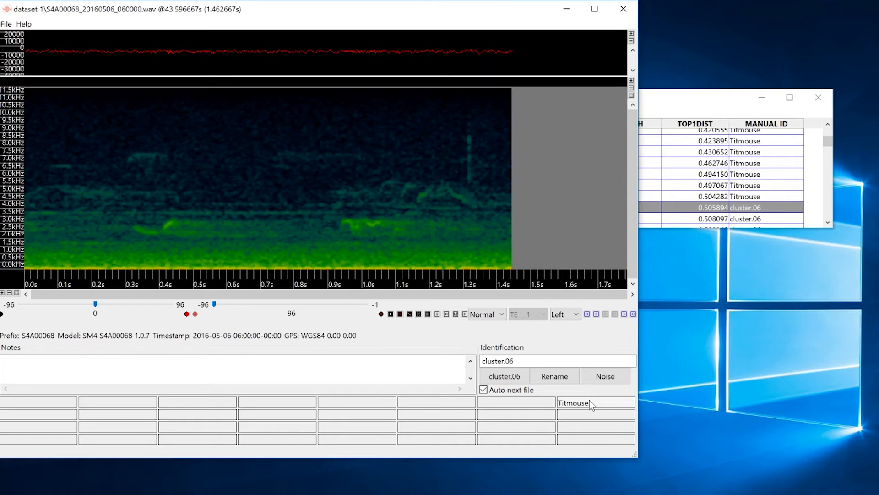
{"action": "left_click", "coordinate": [623, 405]}
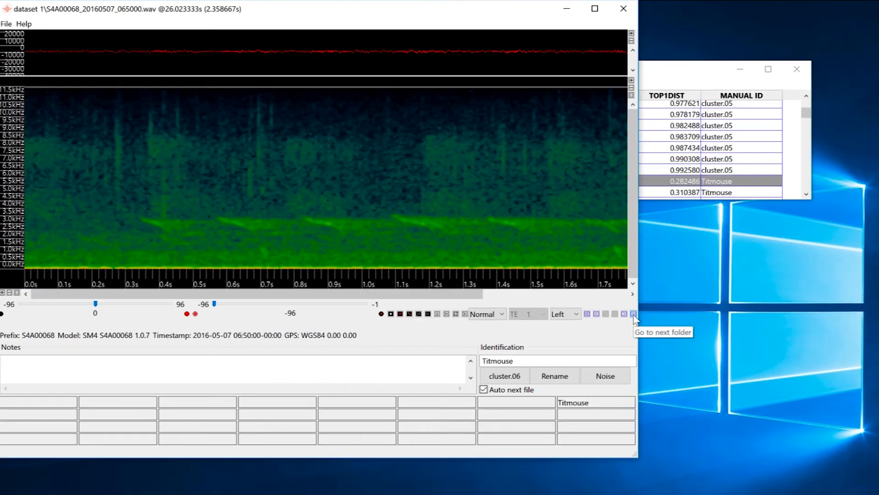
- Go to cluster.07 and label its first eight detections as Titmouse
{"action": "left_click", "coordinate": [634, 314]}
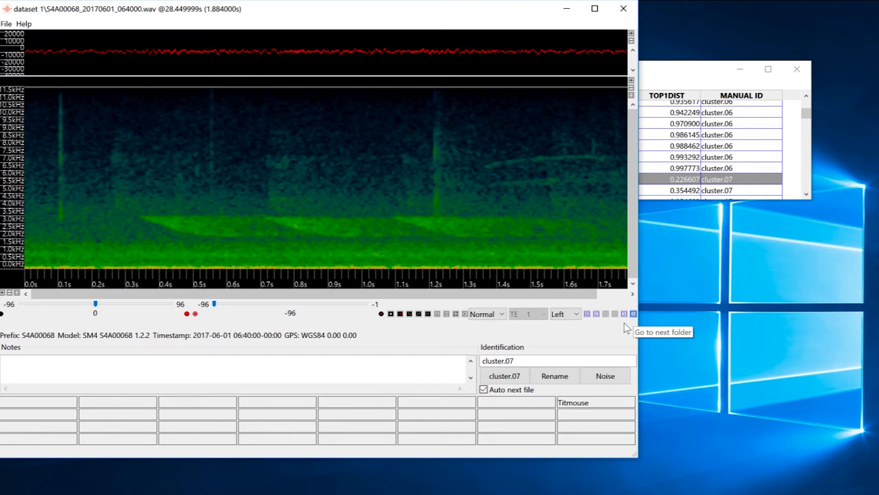
{"action": "left_click", "coordinate": [585, 403]}
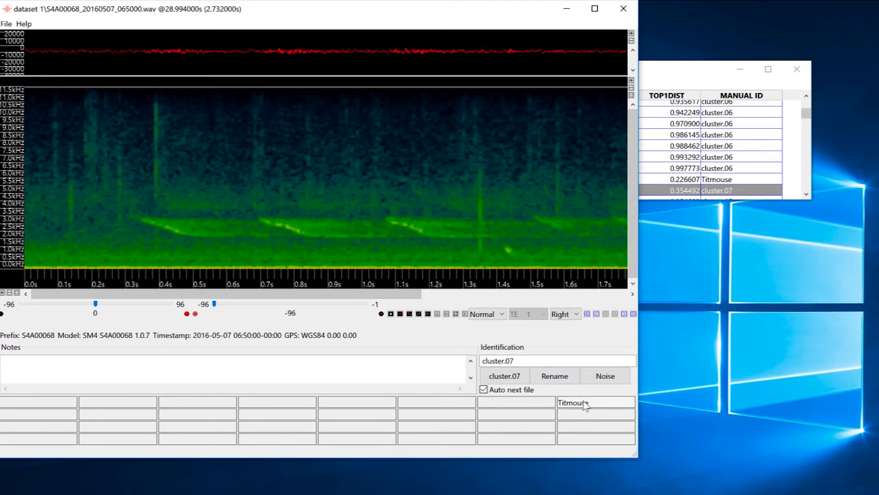
{"action": "left_click", "coordinate": [585, 403]}
{"action": "left_click", "coordinate": [584, 403]}
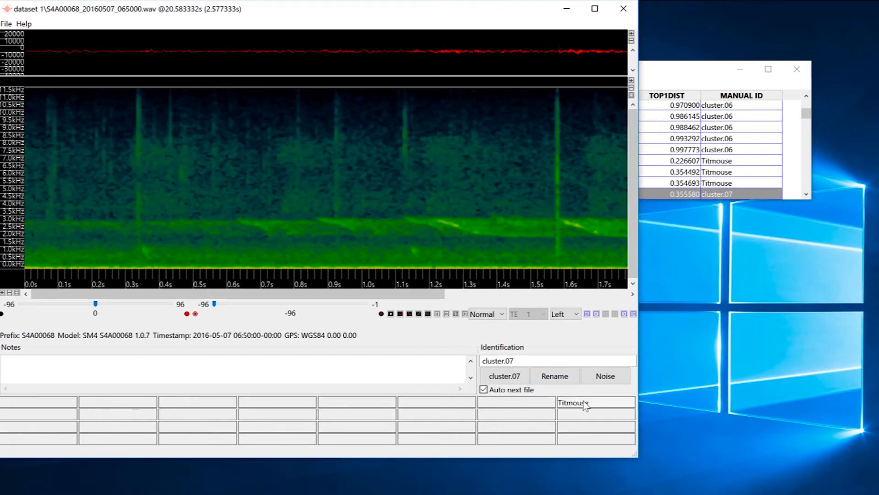
{"action": "left_click", "coordinate": [584, 403]}
{"action": "left_click", "coordinate": [584, 403]}
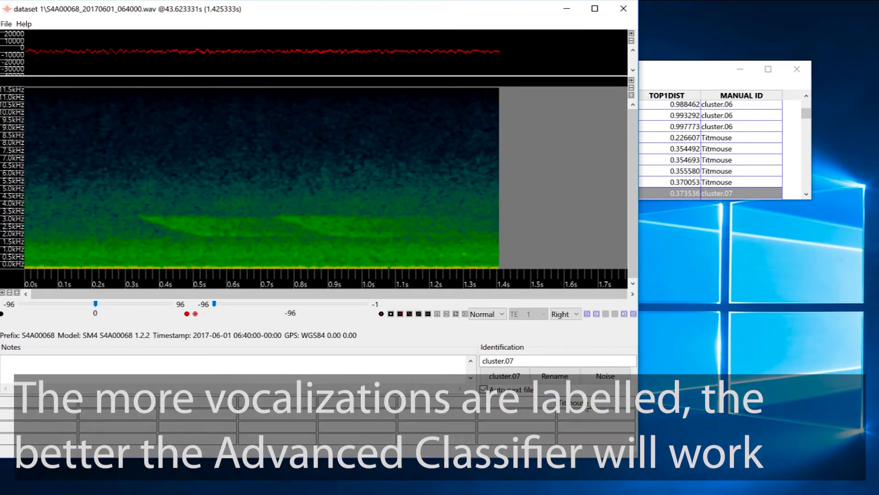
{"action": "left_click", "coordinate": [585, 403]}
{"action": "left_click", "coordinate": [585, 403]}
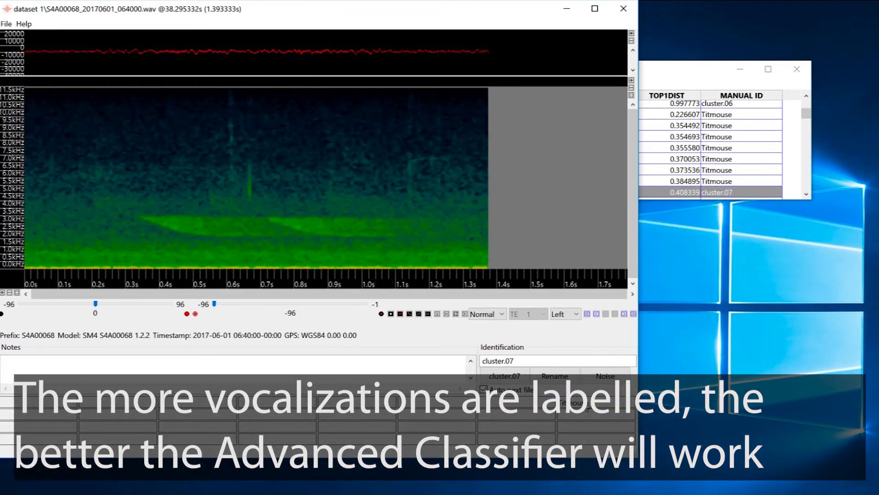
{"action": "left_click", "coordinate": [584, 403]}
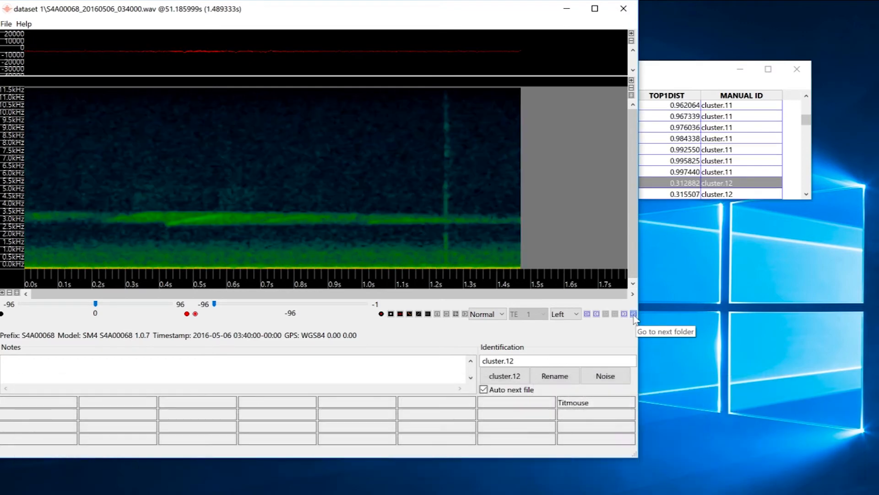
- Skip ahead to cluster.14 and play its first detection
{"action": "left_click", "coordinate": [633, 315]}
{"action": "left_click", "coordinate": [634, 315]}
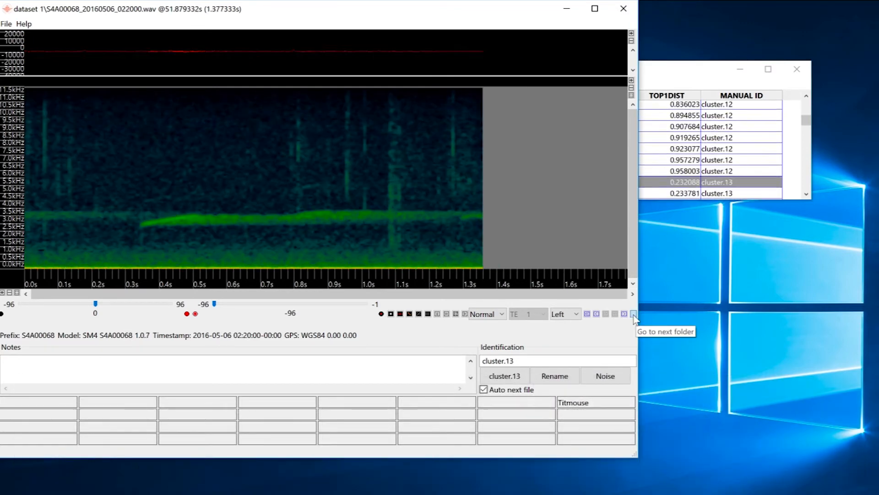
{"action": "left_click", "coordinate": [633, 315]}
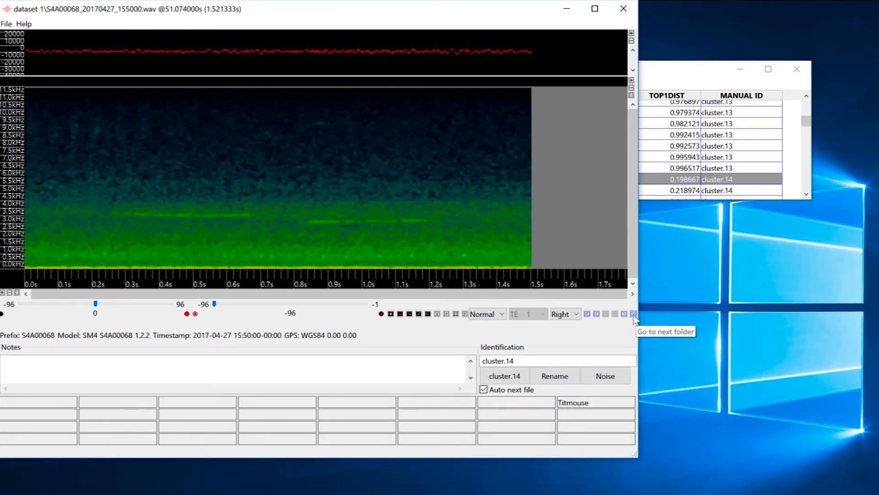
{"action": "left_click", "coordinate": [465, 316]}
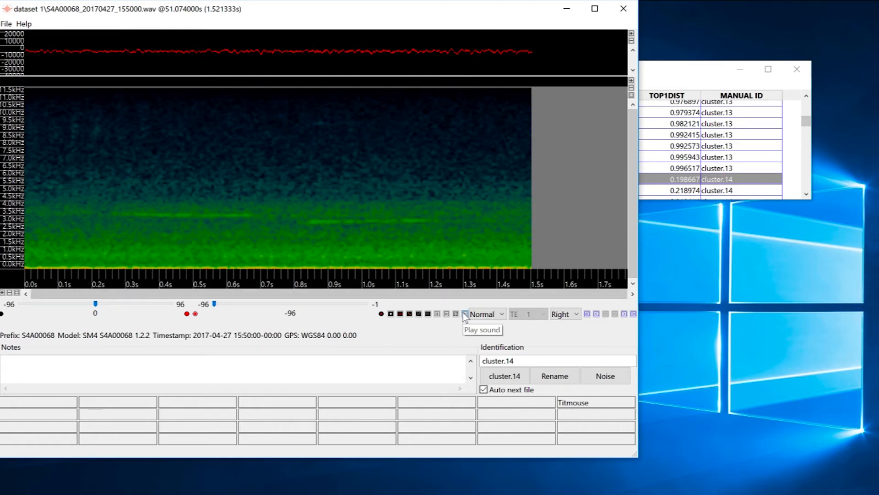
- Create a second label button named Chickadee beside the Titmouse one
{"action": "left_click", "coordinate": [512, 403]}
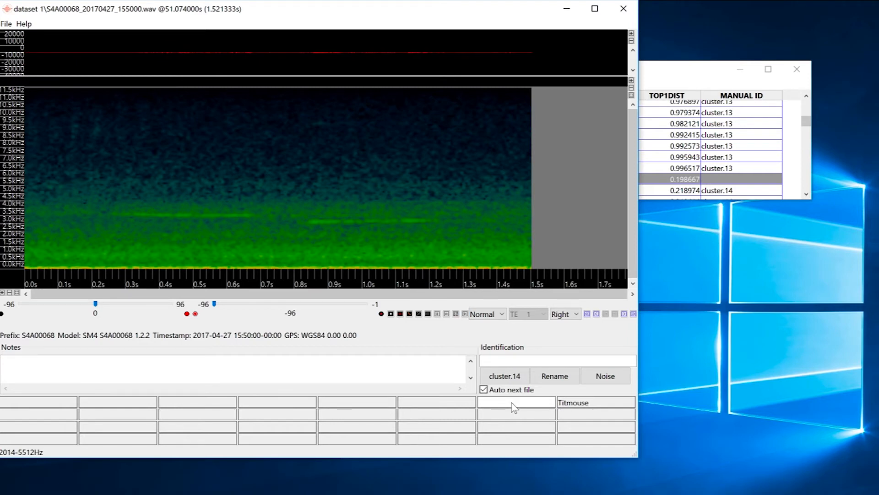
{"action": "type", "text": "Chickadee"}
{"action": "key", "text": "Return"}
- Label the leading cluster.14 detections one after another as Chickadee
{"action": "left_click", "coordinate": [533, 407]}
{"action": "left_click", "coordinate": [532, 406]}
{"action": "left_click", "coordinate": [533, 406]}
{"action": "left_click", "coordinate": [502, 407]}
{"action": "left_click", "coordinate": [502, 405]}
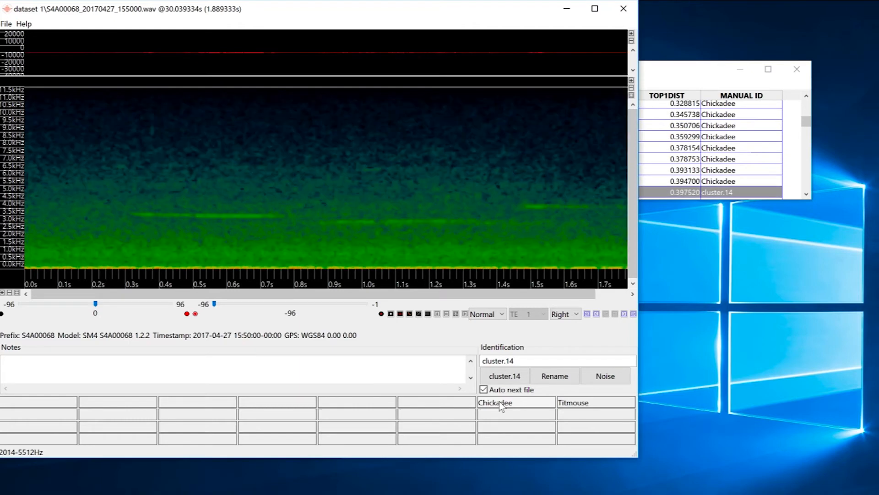
- Label the next two cluster.14 detections as Chickadee and close the detection viewer
{"action": "left_click", "coordinate": [501, 405]}
{"action": "left_click", "coordinate": [500, 405]}
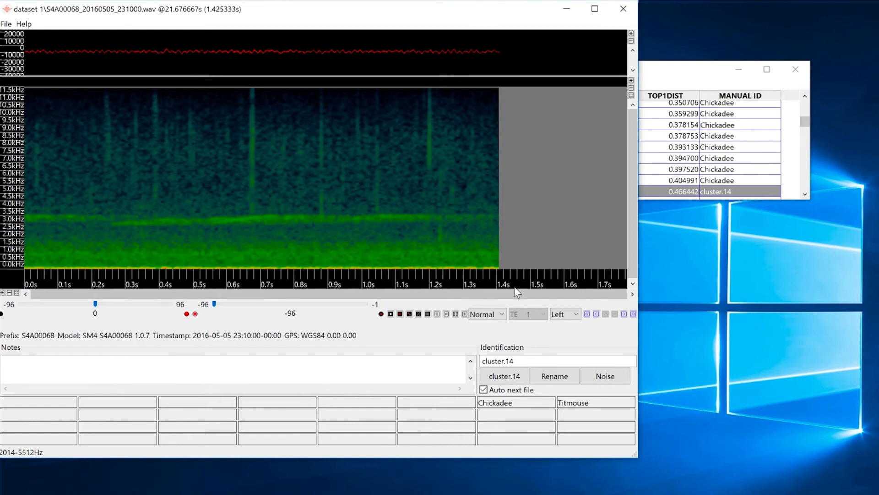
{"action": "left_click", "coordinate": [623, 9]}
- Save the results with their manual IDs and close the results window
{"action": "left_click", "coordinate": [70, 84]}
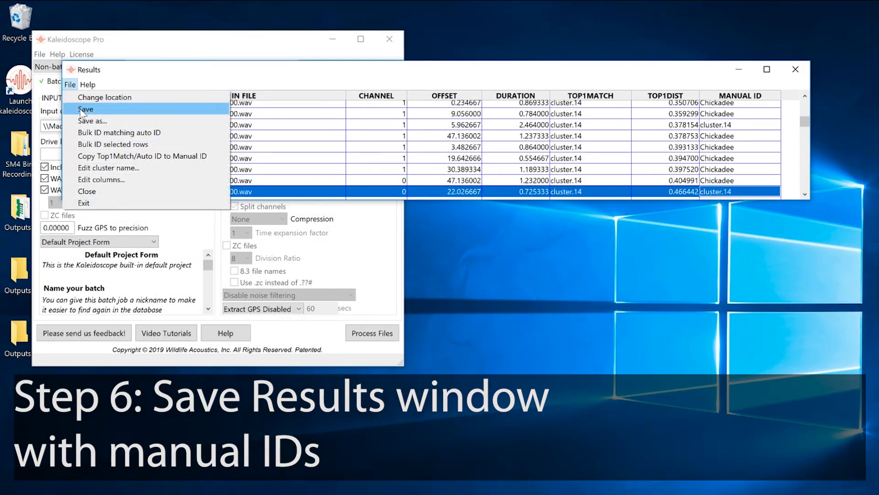
{"action": "left_click", "coordinate": [83, 110]}
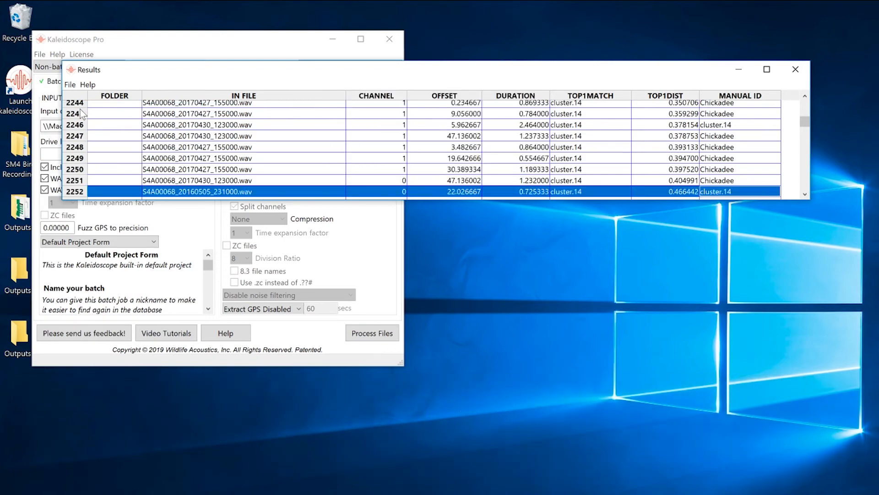
{"action": "left_click", "coordinate": [796, 71]}
- Open the Outputs 1 folder from the desktop, check the cluster files in it, and close the folder
{"action": "double_click", "coordinate": [21, 208]}
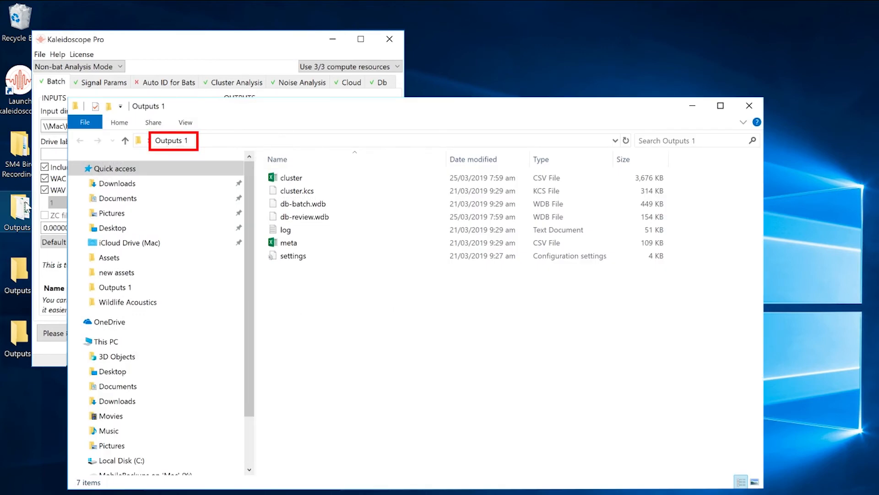
{"action": "left_click", "coordinate": [750, 106]}
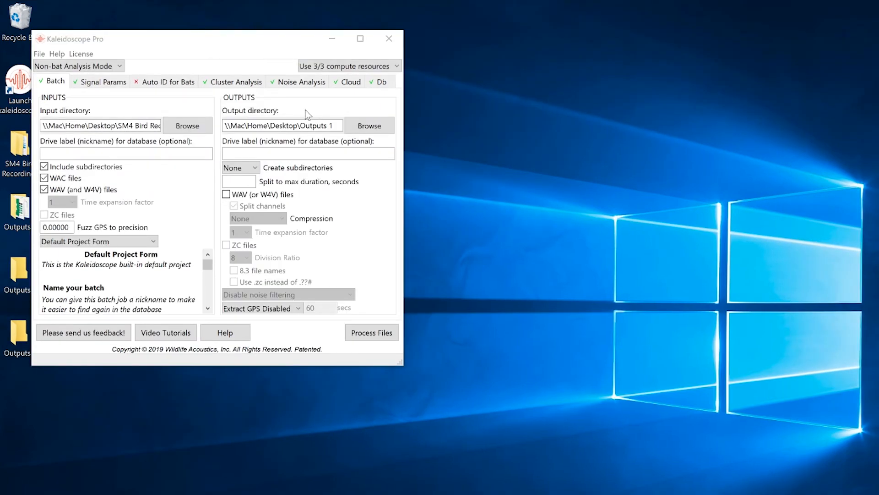
- Set the batch output directory to the Outputs 2 folder on the Desktop
{"action": "left_click", "coordinate": [373, 123]}
{"action": "left_click", "coordinate": [374, 126]}
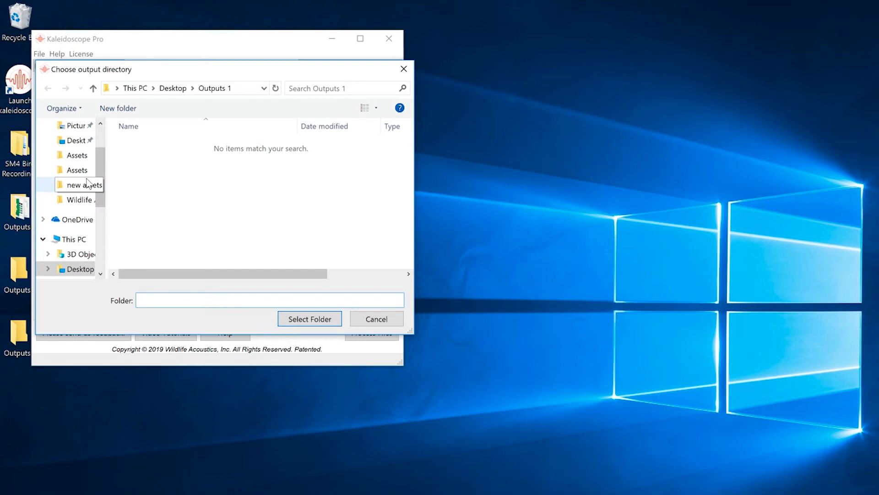
{"action": "left_click", "coordinate": [78, 141]}
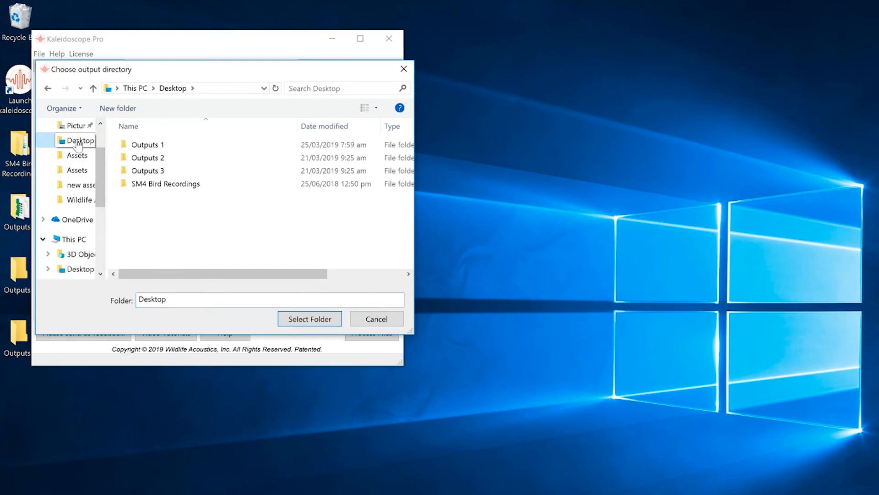
{"action": "double_click", "coordinate": [141, 158]}
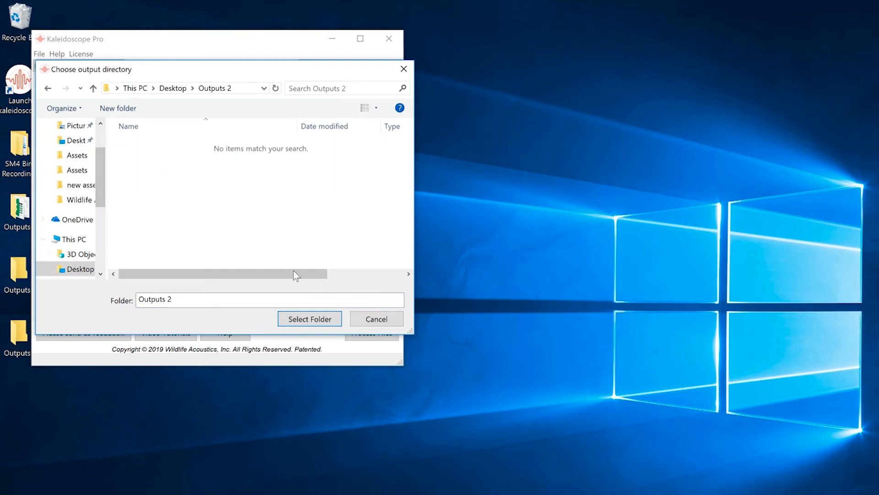
{"action": "left_click", "coordinate": [307, 319]}
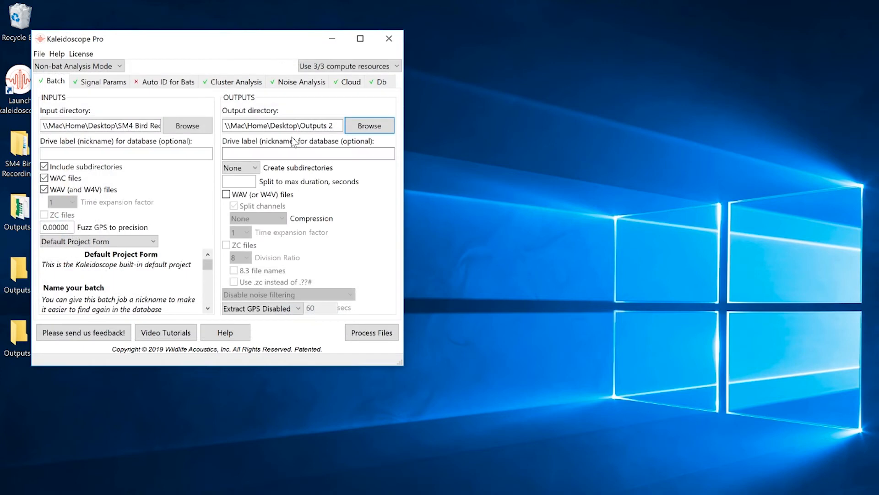
- Set cluster analysis to re-scan recordings with the edited cluster.csv from Outputs 1 to create pairwise classifiers, and process the files
{"action": "left_click", "coordinate": [234, 82]}
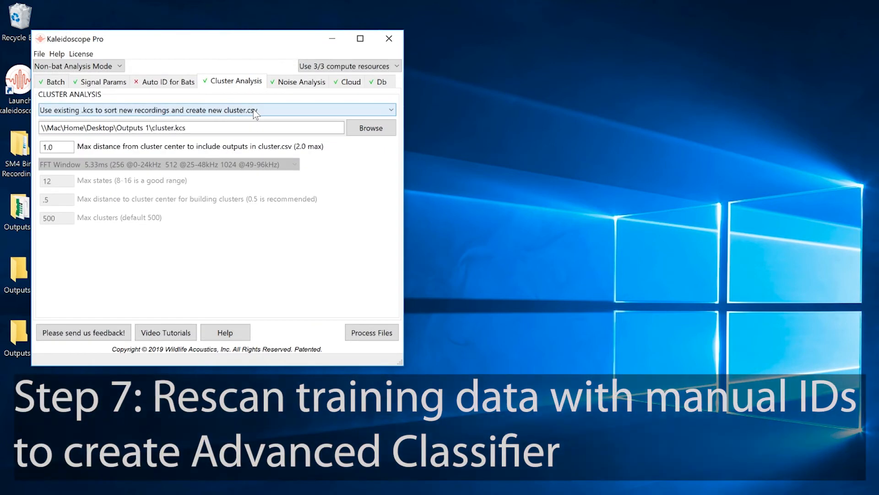
{"action": "left_click", "coordinate": [256, 111]}
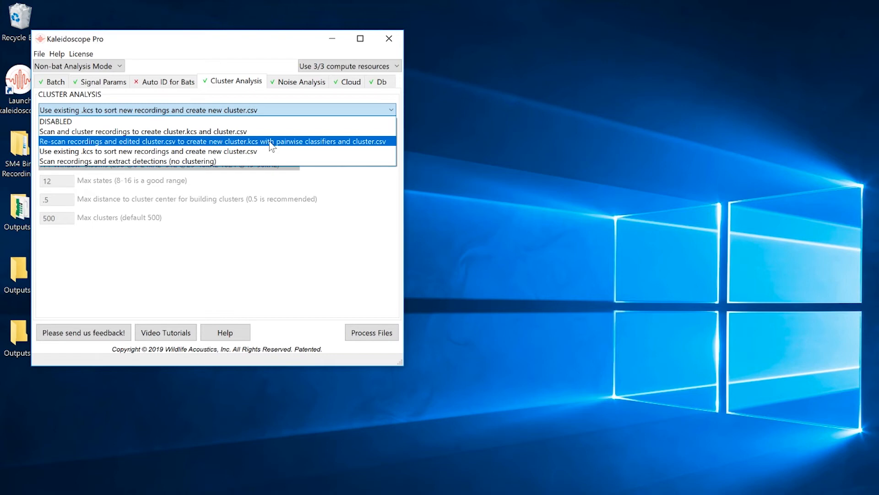
{"action": "left_click", "coordinate": [272, 142]}
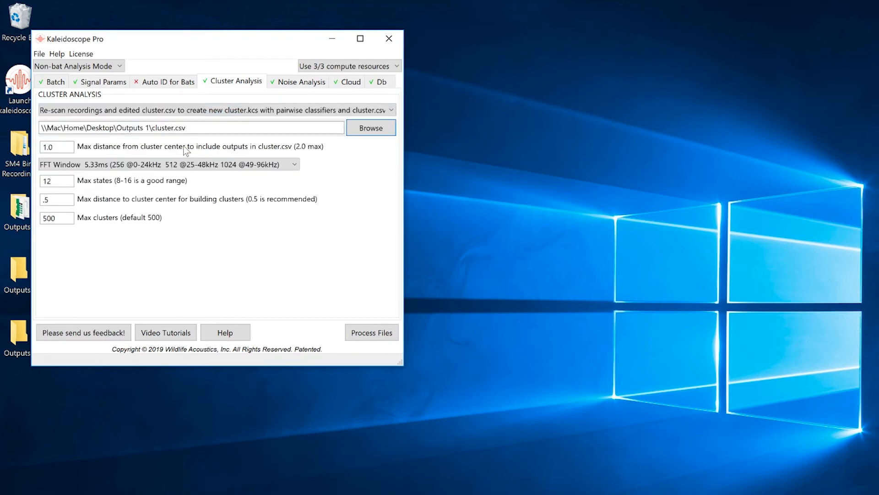
{"action": "left_click", "coordinate": [369, 332]}
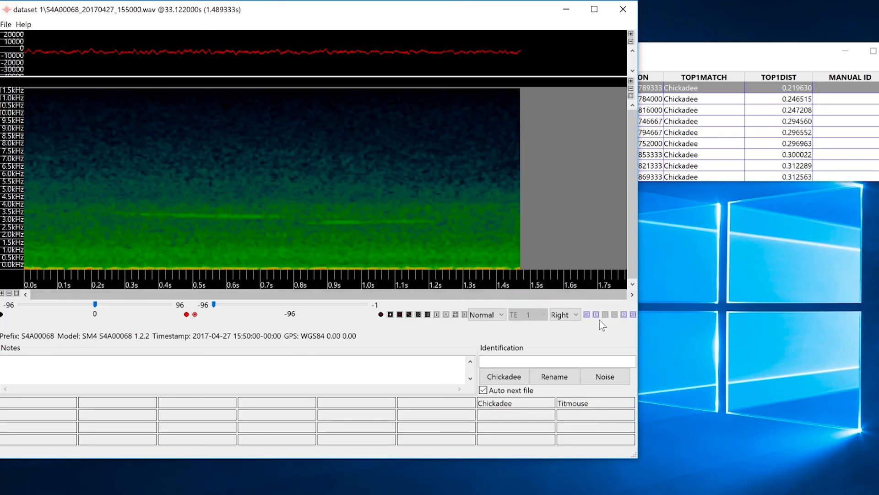
- Step through the first six detections matched as Chickadee in the new results to examine their spectrograms
{"action": "left_click", "coordinate": [623, 314]}
{"action": "left_click", "coordinate": [623, 314]}
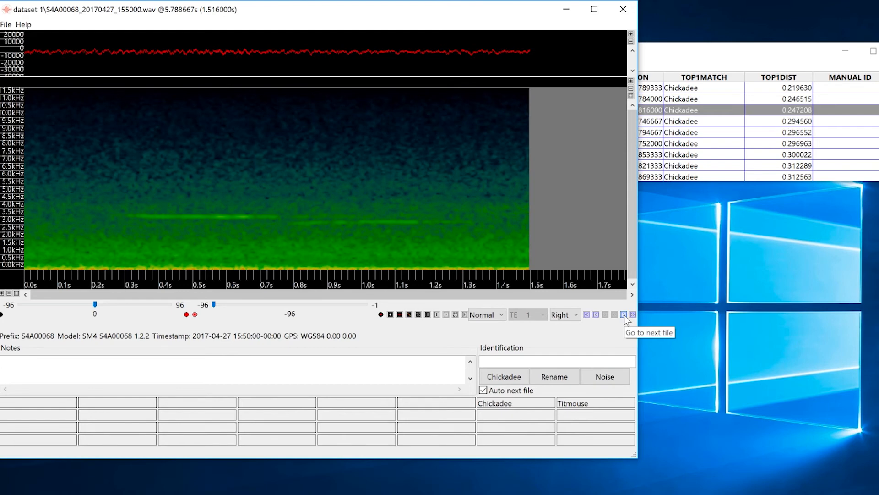
{"action": "left_click", "coordinate": [623, 315]}
{"action": "left_click", "coordinate": [624, 315]}
{"action": "left_click", "coordinate": [624, 314]}
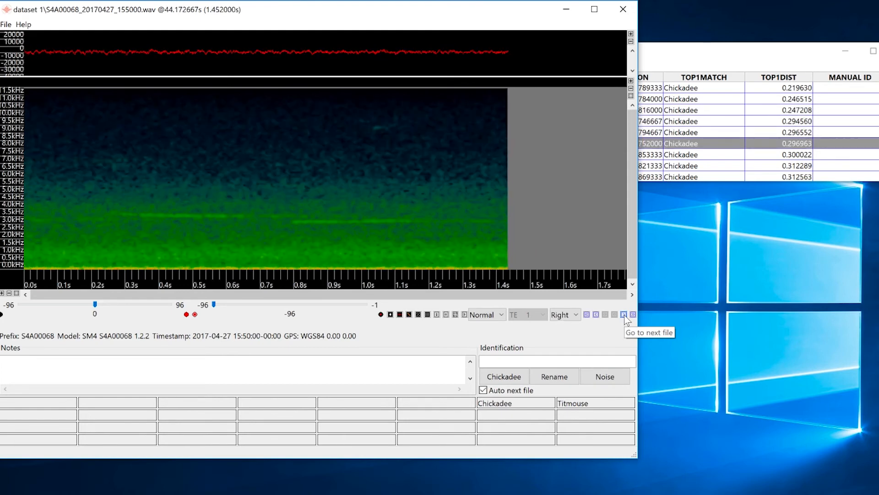
- Skip to the Titmouse cluster, step through its first five detections, and move on to the following cluster
{"action": "left_click", "coordinate": [633, 315]}
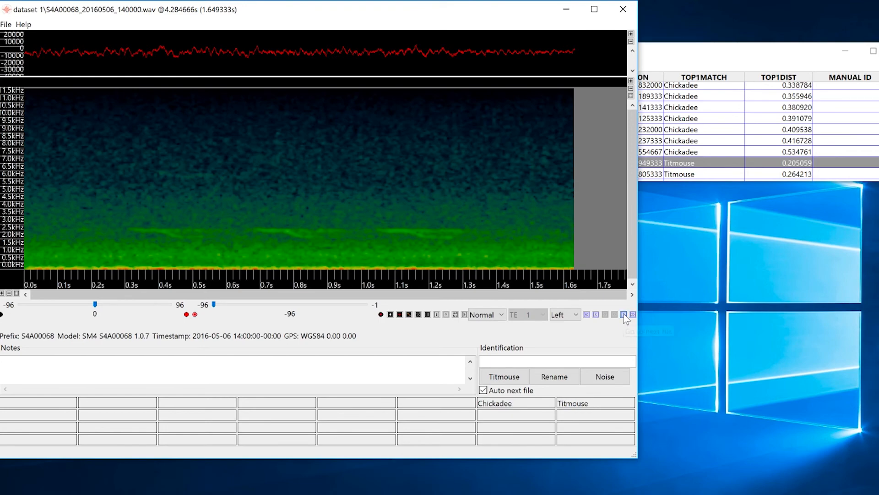
{"action": "left_click", "coordinate": [624, 315]}
{"action": "left_click", "coordinate": [624, 314]}
{"action": "left_click", "coordinate": [624, 315]}
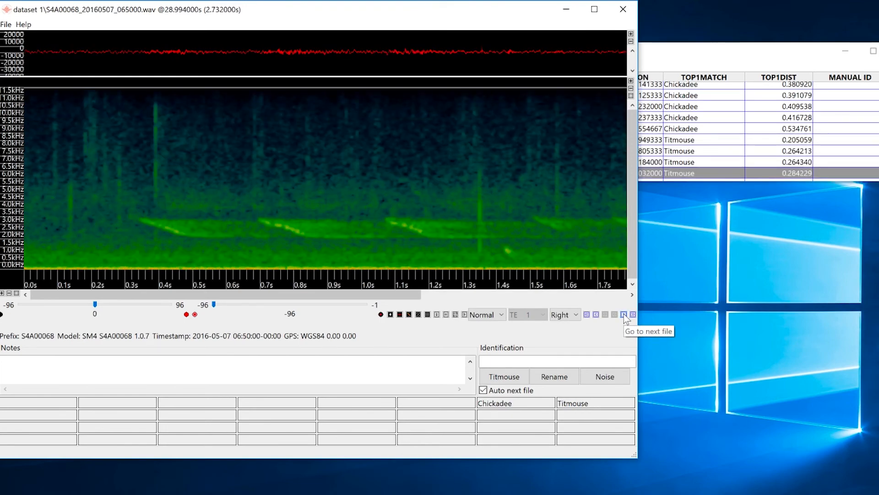
{"action": "left_click", "coordinate": [624, 315]}
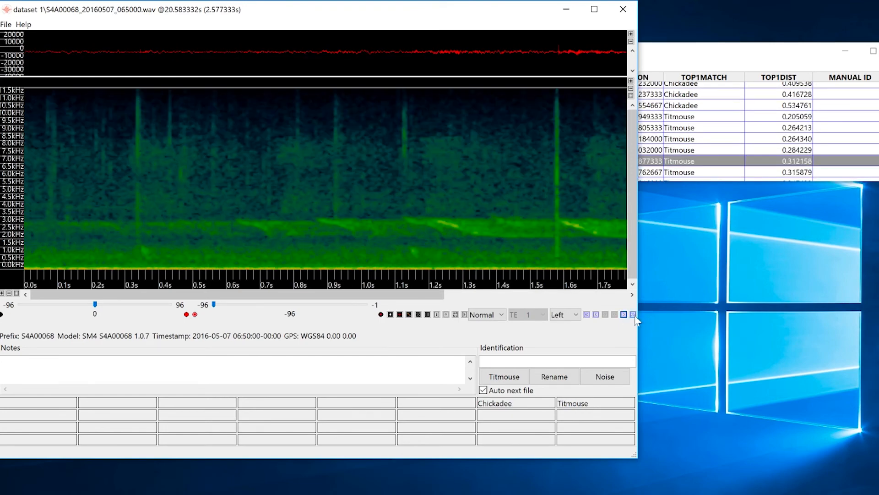
{"action": "left_click", "coordinate": [633, 315]}
- Close the detection viewer and the results window of the re-scan
{"action": "left_click", "coordinate": [623, 9]}
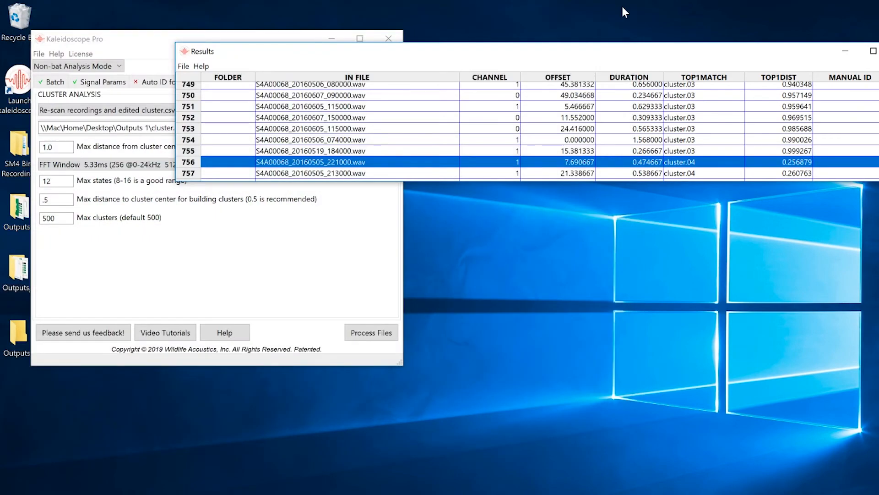
{"action": "left_click_drag", "start_coordinate": [718, 55], "coordinate": [595, 55]}
{"action": "left_click", "coordinate": [779, 52]}
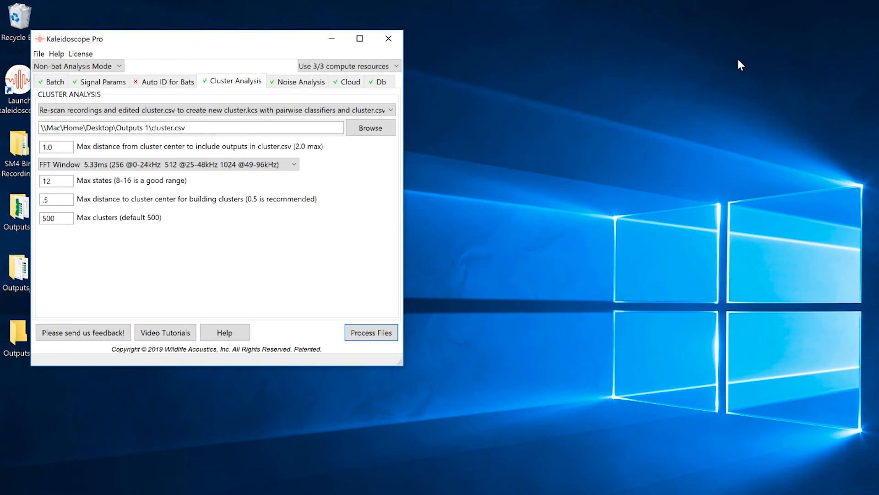
- Open the Outputs 2 folder from the desktop, check for the new cluster.kcs classifier file, and close the folder
{"action": "double_click", "coordinate": [18, 269]}
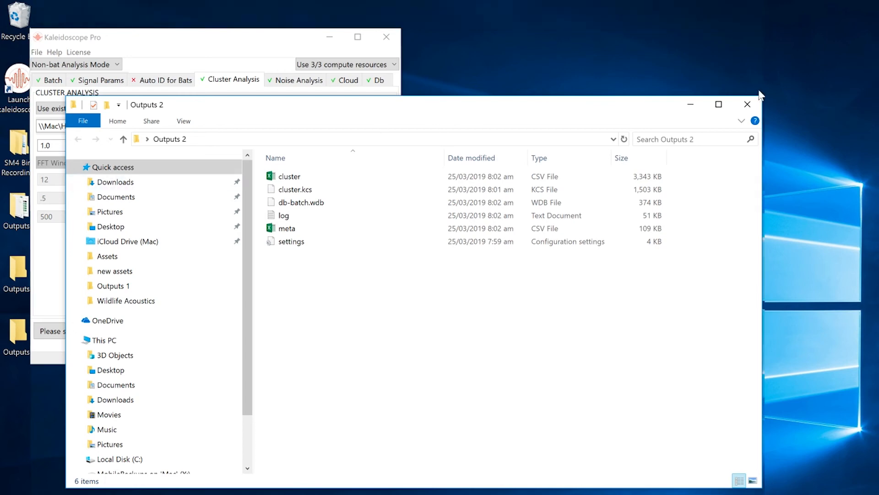
{"action": "left_click", "coordinate": [748, 105]}
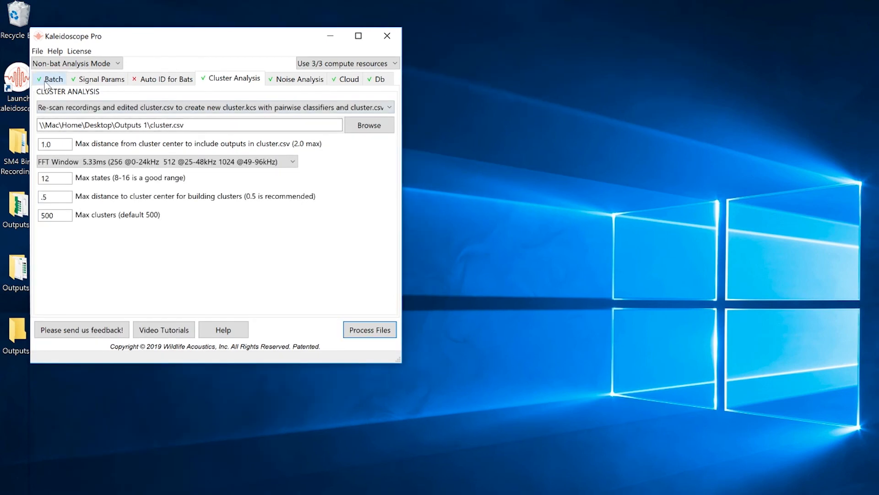
- Set the batch input directory to dataset 2 inside the SM4 Bird Recordings folder on the Desktop
{"action": "left_click", "coordinate": [45, 83]}
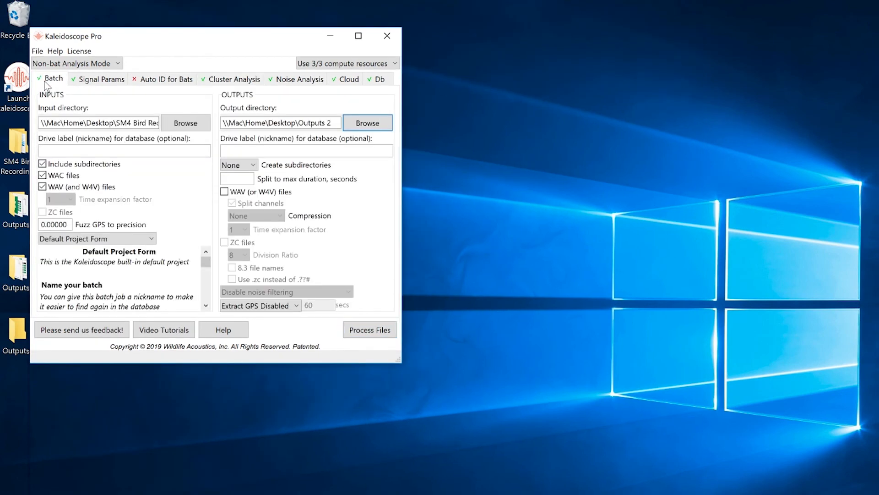
{"action": "left_click", "coordinate": [186, 122]}
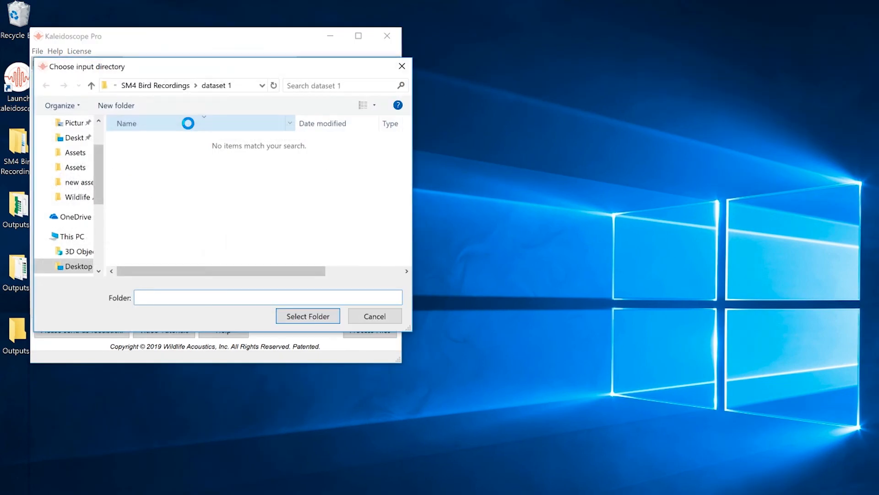
{"action": "left_click", "coordinate": [83, 138]}
{"action": "double_click", "coordinate": [138, 181]}
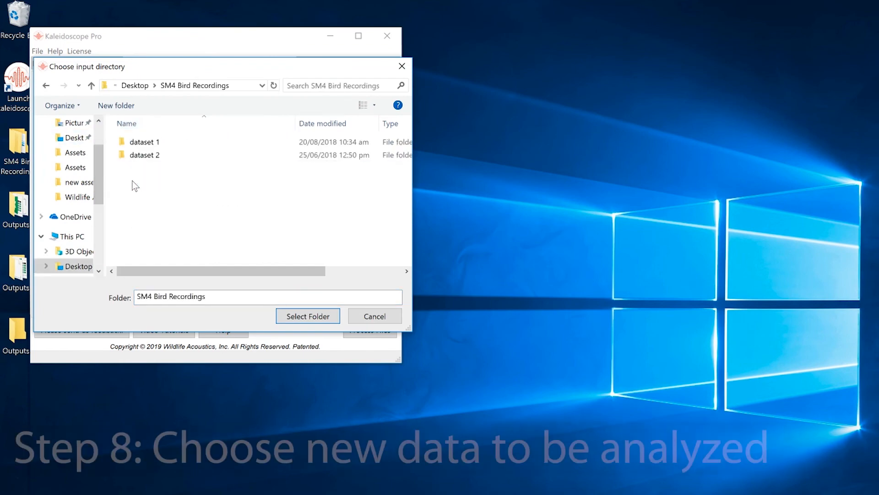
{"action": "double_click", "coordinate": [160, 156]}
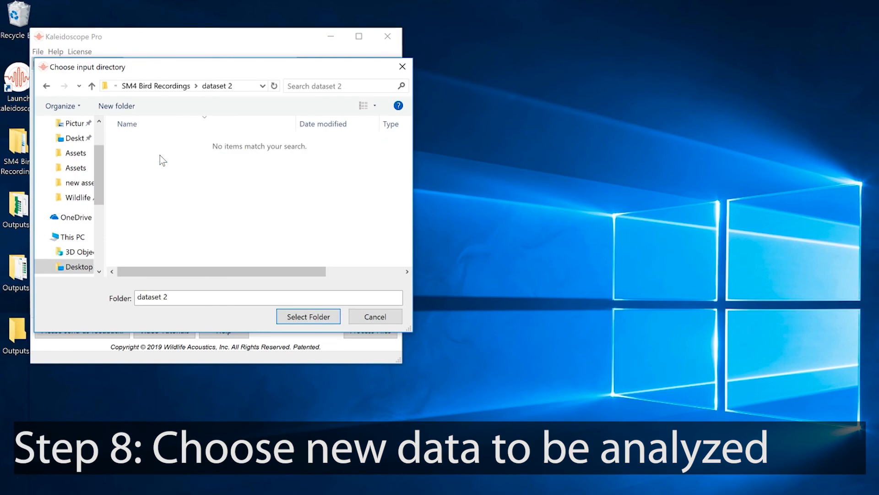
{"action": "left_click", "coordinate": [308, 317]}
- Set the batch output directory to the Outputs 3 folder on the Desktop
{"action": "left_click", "coordinate": [369, 123]}
{"action": "left_click", "coordinate": [75, 138]}
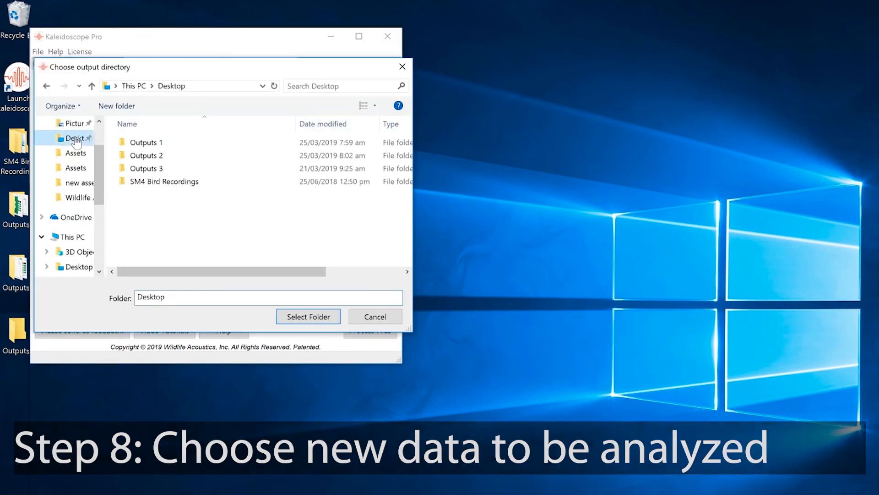
{"action": "double_click", "coordinate": [136, 169]}
{"action": "left_click", "coordinate": [312, 317]}
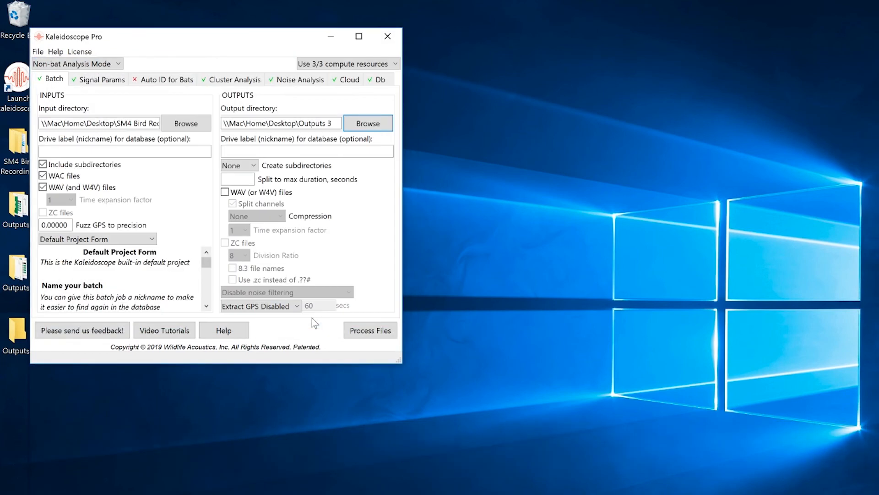
- Set cluster analysis to sort new recordings with the existing cluster.kcs from Outputs 2, and process the files
{"action": "left_click", "coordinate": [242, 81]}
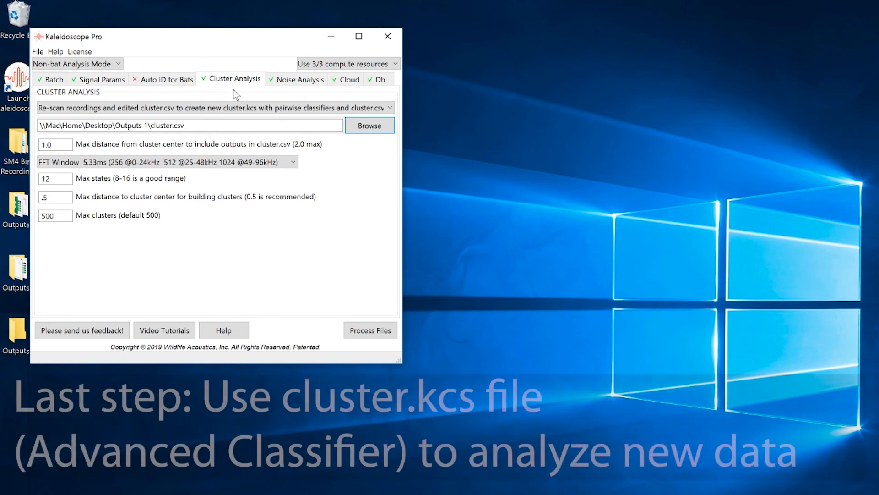
{"action": "left_click", "coordinate": [227, 108]}
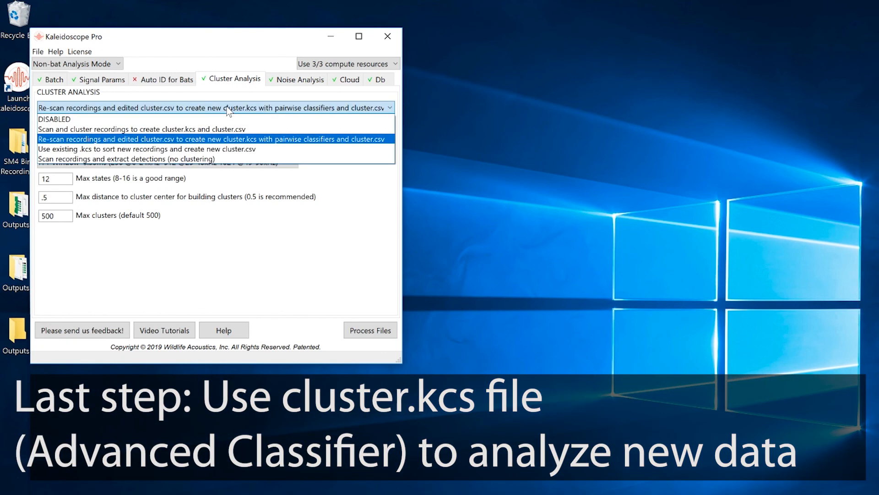
{"action": "left_click", "coordinate": [229, 152]}
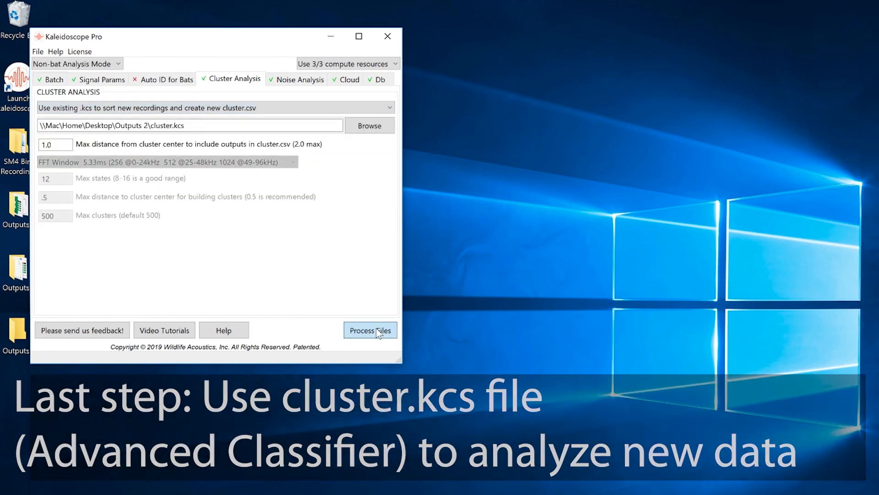
{"action": "left_click", "coordinate": [372, 330]}
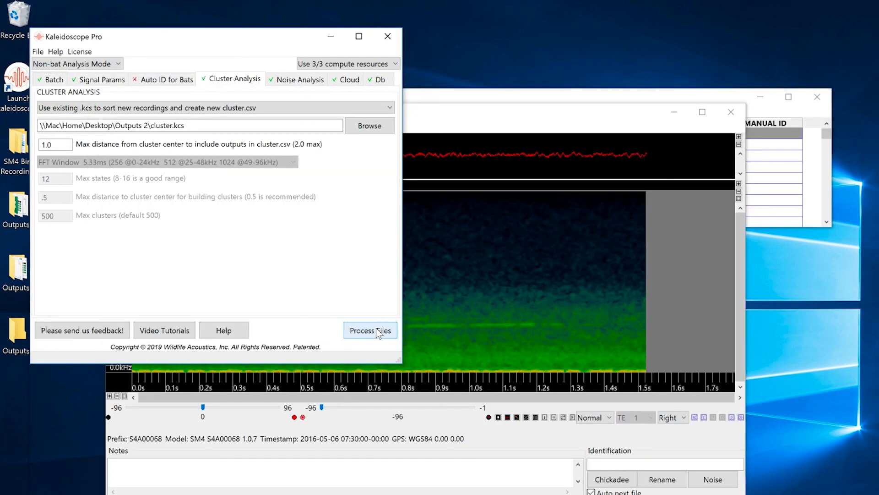
- Arrange the spectrogram viewer and the results table side by side so the match and distance columns can be read
{"action": "left_click_drag", "start_coordinate": [438, 124], "coordinate": [325, 18]}
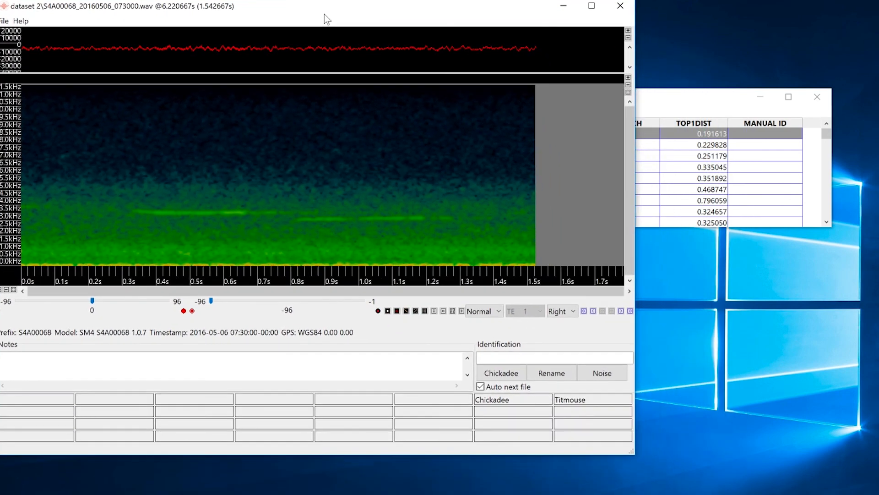
{"action": "left_click_drag", "start_coordinate": [655, 100], "coordinate": [773, 96]}
{"action": "left_click", "coordinate": [456, 16]}
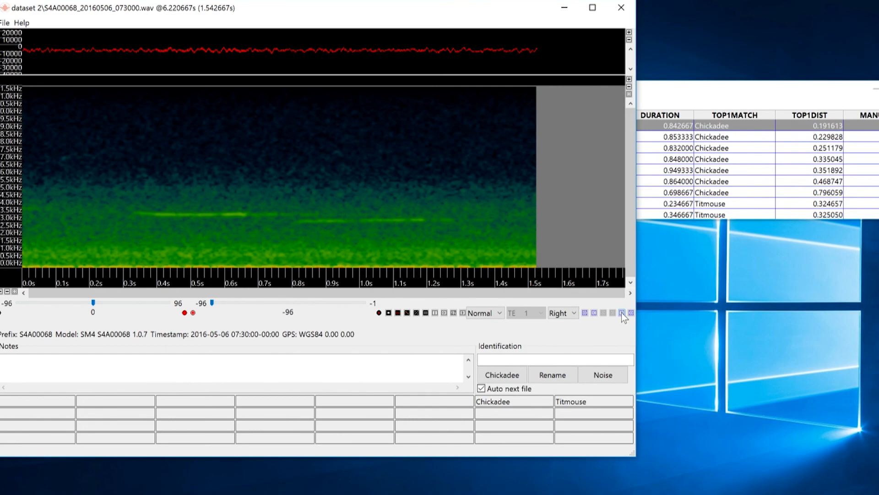
- Review the Chickadee matches one file at a time in the viewer, through the last Chickadee detection in the table
{"action": "left_click", "coordinate": [622, 312]}
{"action": "left_click", "coordinate": [622, 313]}
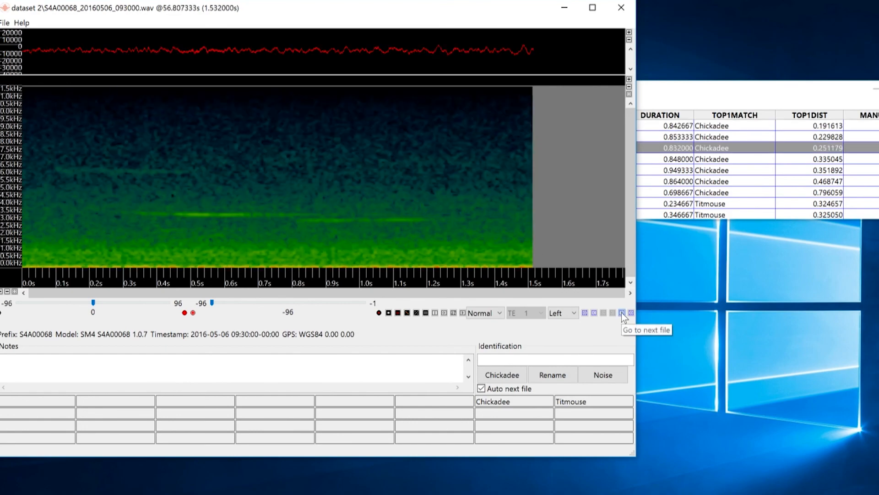
{"action": "left_click", "coordinate": [622, 313]}
{"action": "left_click", "coordinate": [622, 312]}
{"action": "left_click", "coordinate": [622, 312]}
{"action": "left_click", "coordinate": [622, 312]}
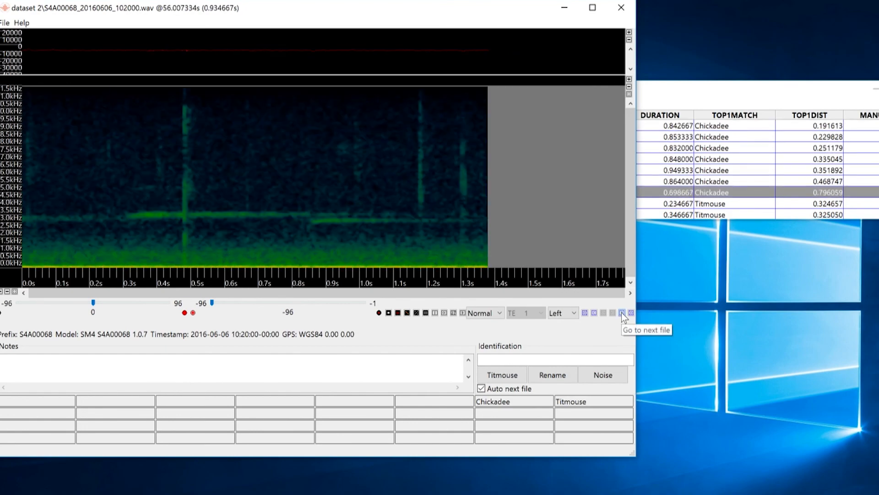
- Examine the spectrograms of the first nine Titmouse matches, advancing one detection at a time
{"action": "left_click", "coordinate": [622, 313]}
{"action": "left_click", "coordinate": [622, 312]}
{"action": "left_click", "coordinate": [622, 313]}
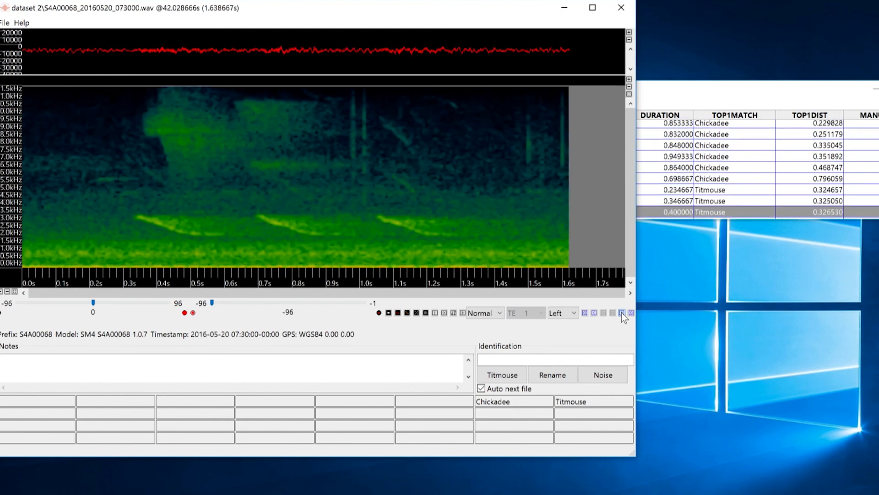
{"action": "left_click", "coordinate": [622, 313]}
{"action": "left_click", "coordinate": [622, 312]}
{"action": "left_click", "coordinate": [622, 312]}
{"action": "left_click", "coordinate": [622, 312]}
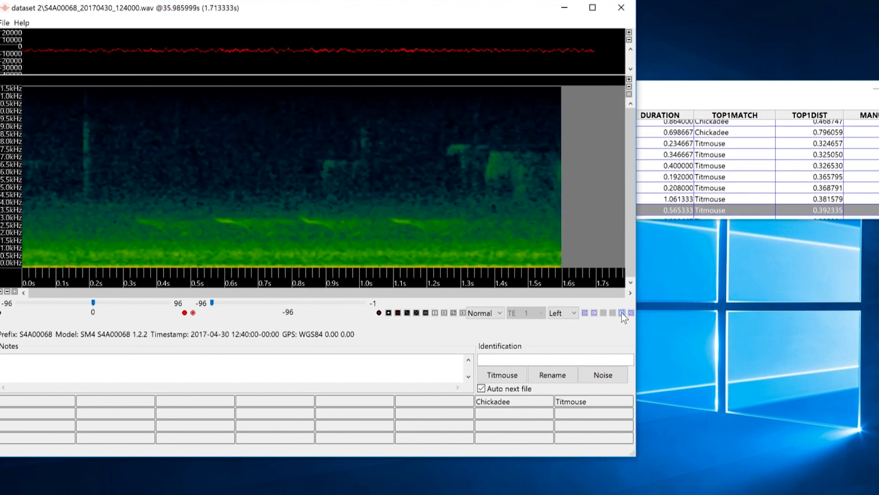
{"action": "left_click", "coordinate": [622, 312]}
{"action": "left_click", "coordinate": [622, 312]}
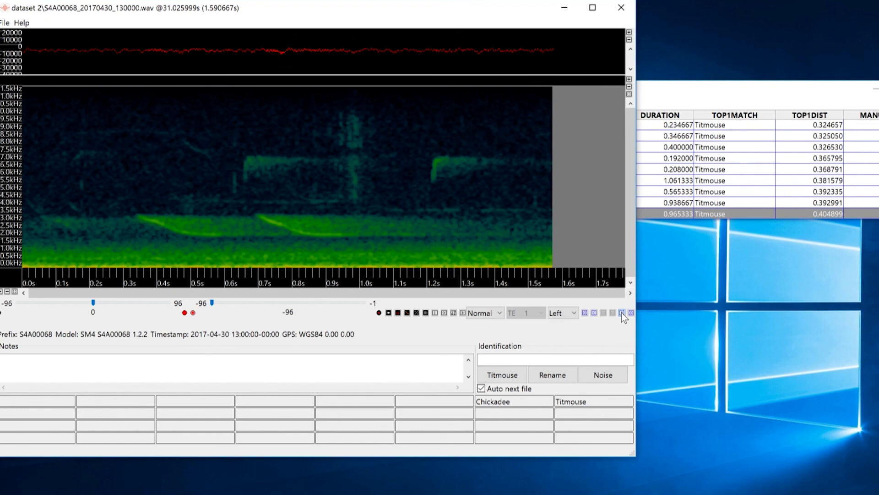
- Skip from the Titmouse group through the unlabelled clusters to the first detection of cluster.04, checking each group's leading spectrogram
{"action": "left_click", "coordinate": [632, 313]}
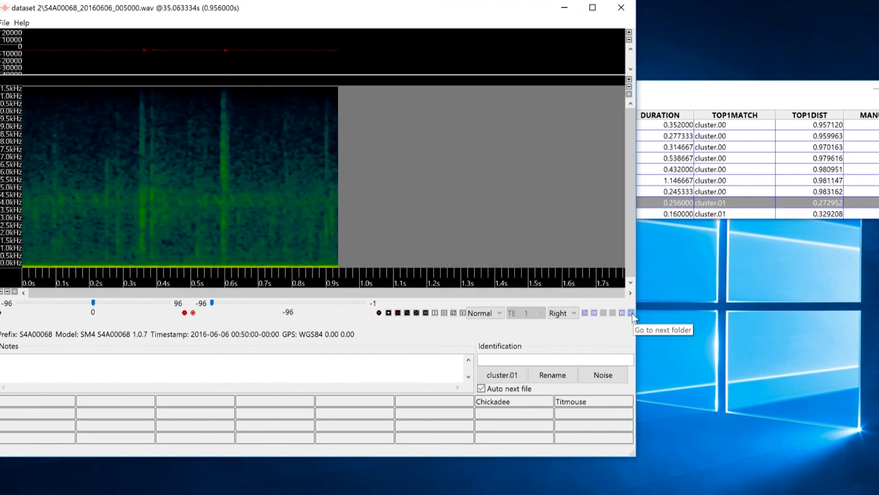
{"action": "left_click", "coordinate": [632, 313]}
{"action": "left_click", "coordinate": [632, 313]}
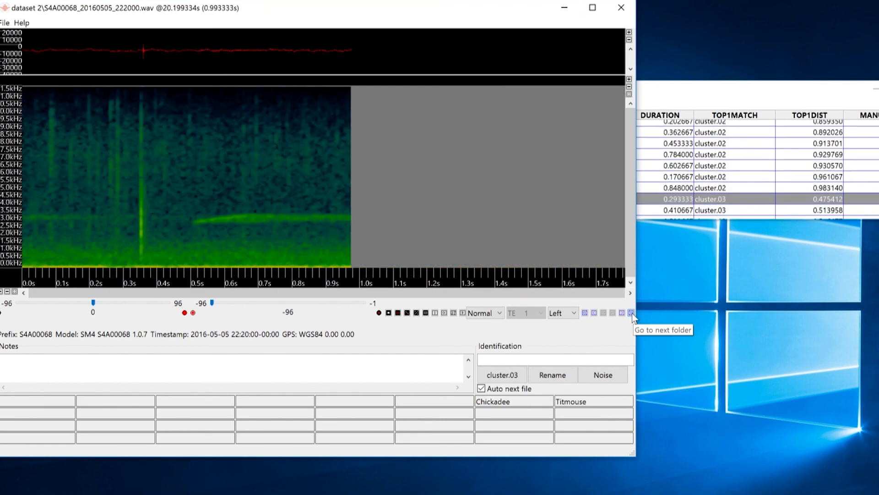
{"action": "left_click", "coordinate": [632, 313]}
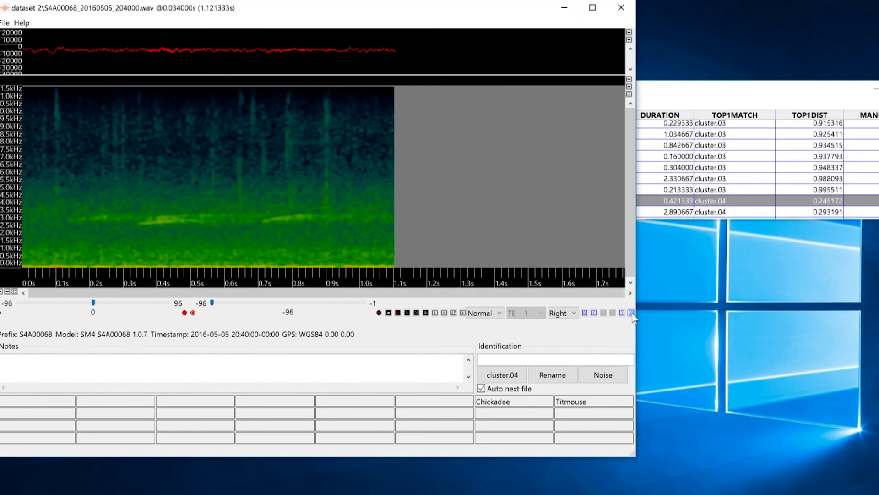